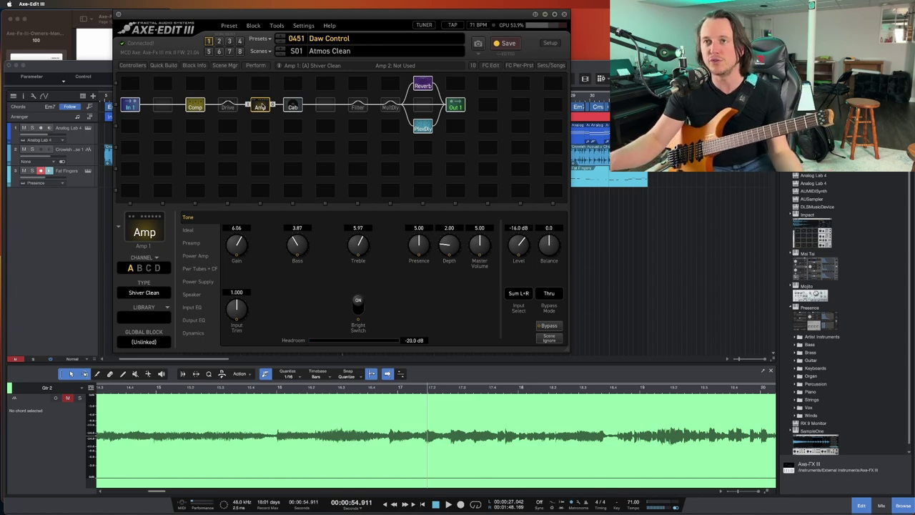
# - Examine the amp, cab, drive, filter and multitap delay settings of the Daw Control preset across its Atmos Clean, Clean Boost and Lead scenes
pyautogui.click(295, 108)
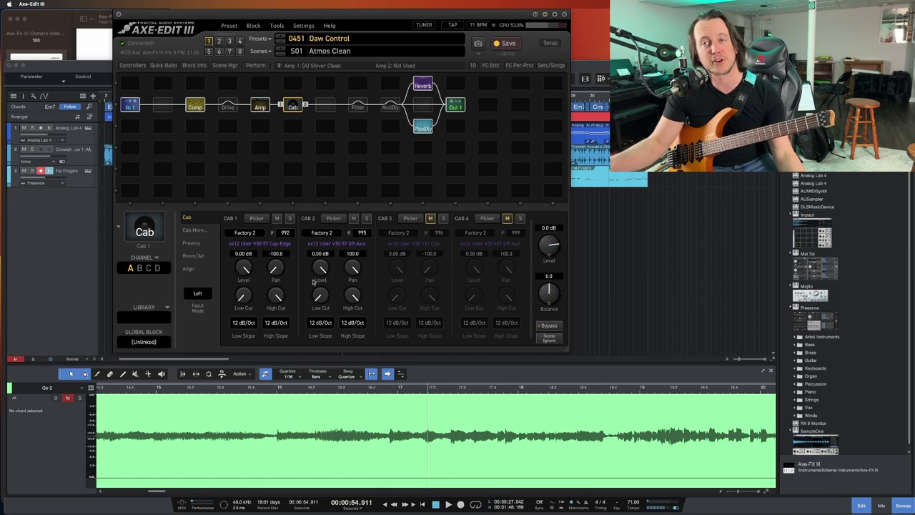
pyautogui.click(259, 107)
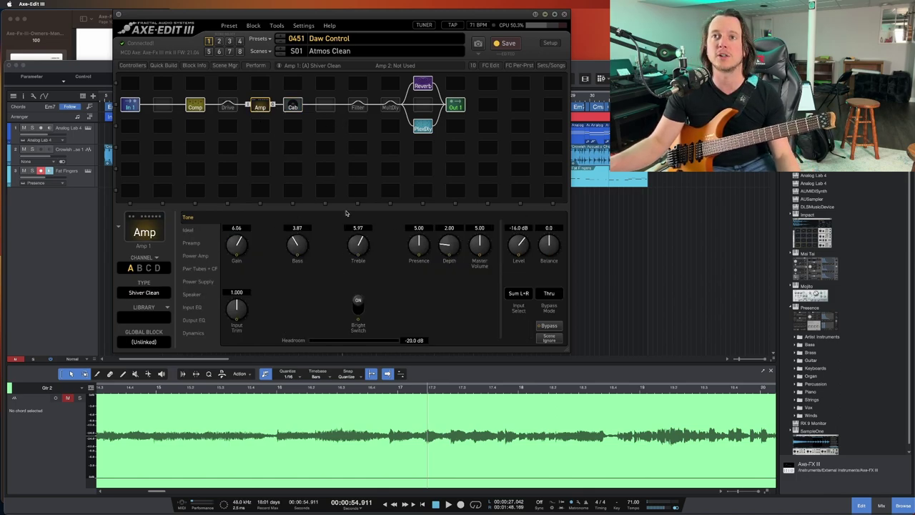
pyautogui.click(220, 42)
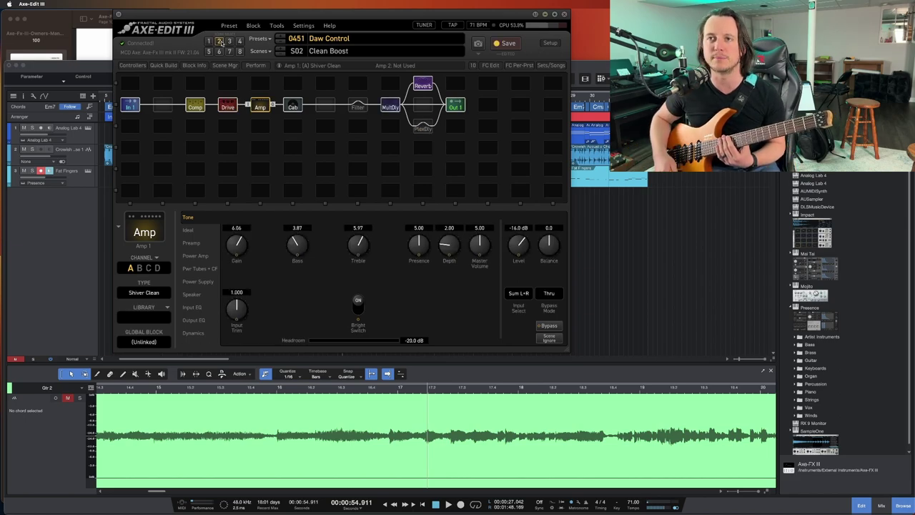
pyautogui.click(228, 106)
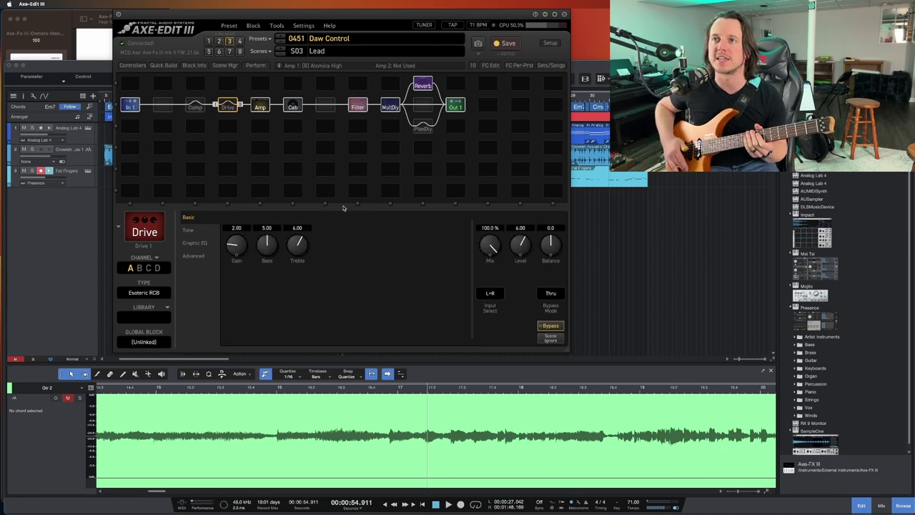
pyautogui.click(261, 106)
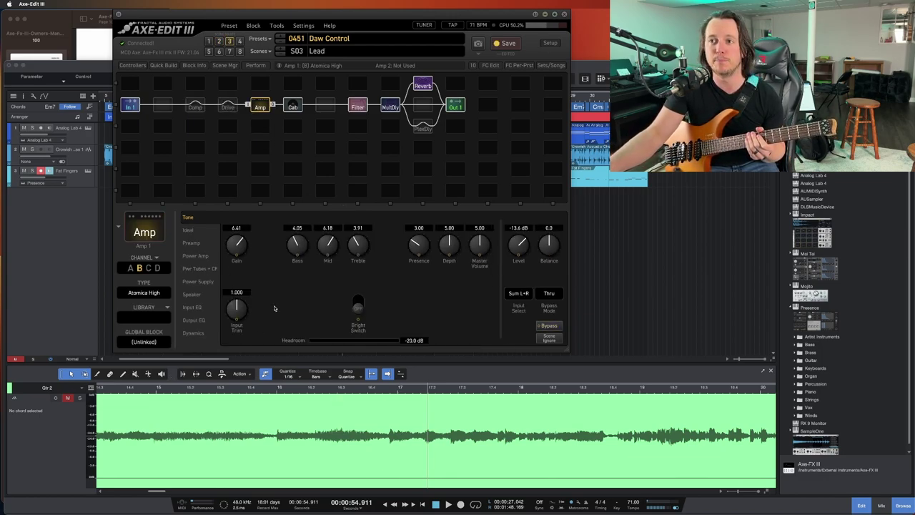
pyautogui.click(191, 243)
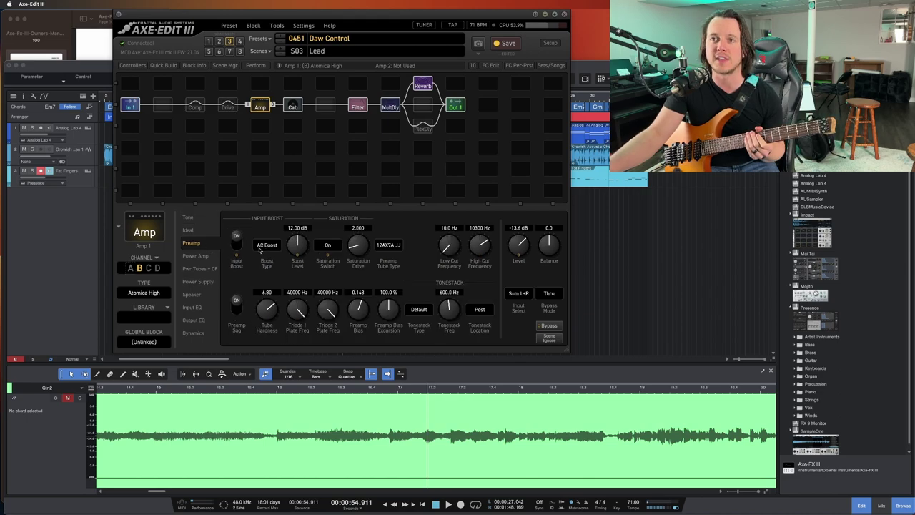
pyautogui.click(358, 106)
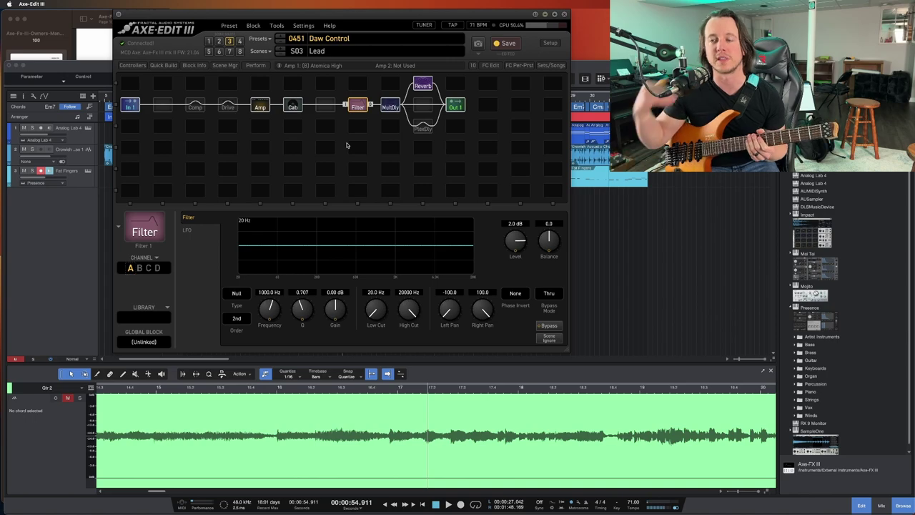
pyautogui.click(390, 107)
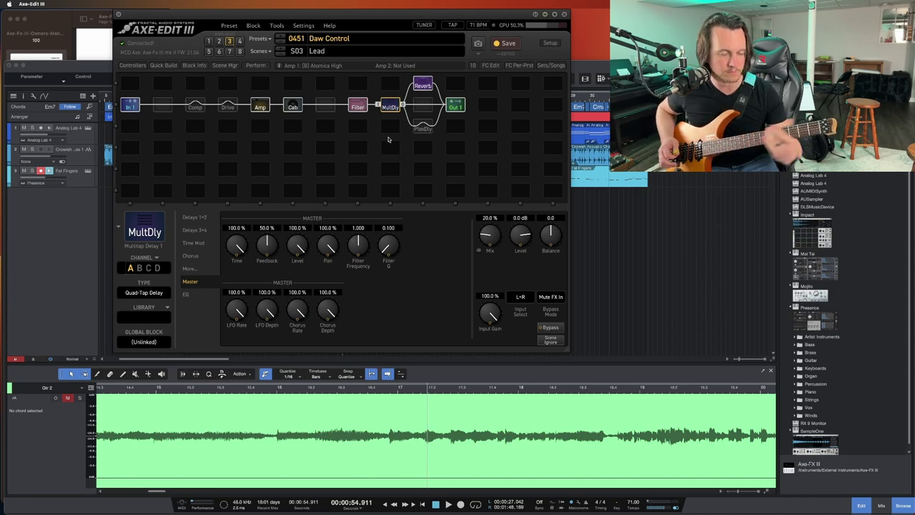
pyautogui.click(261, 108)
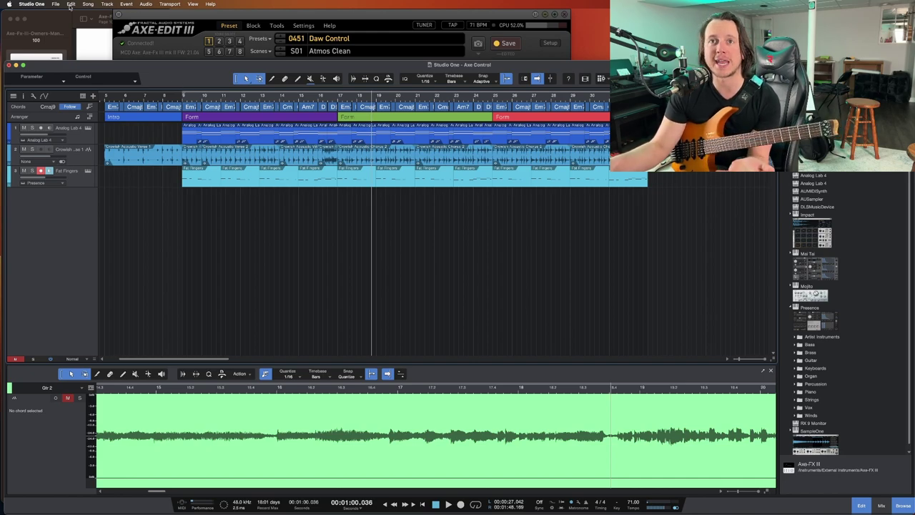
# - Switch to Studio One and start adding a new external instrument with manufacturer Fractal and device name Axe-FX III
pyautogui.click(34, 4)
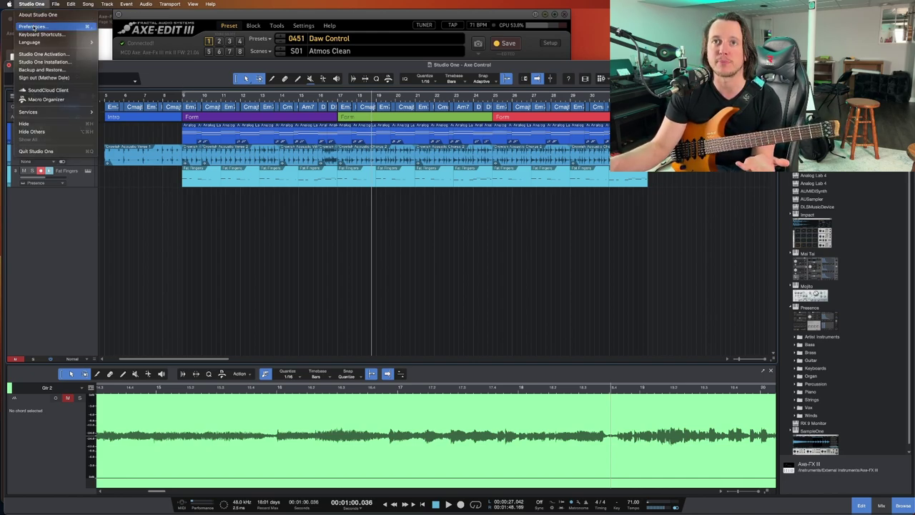
pyautogui.click(33, 25)
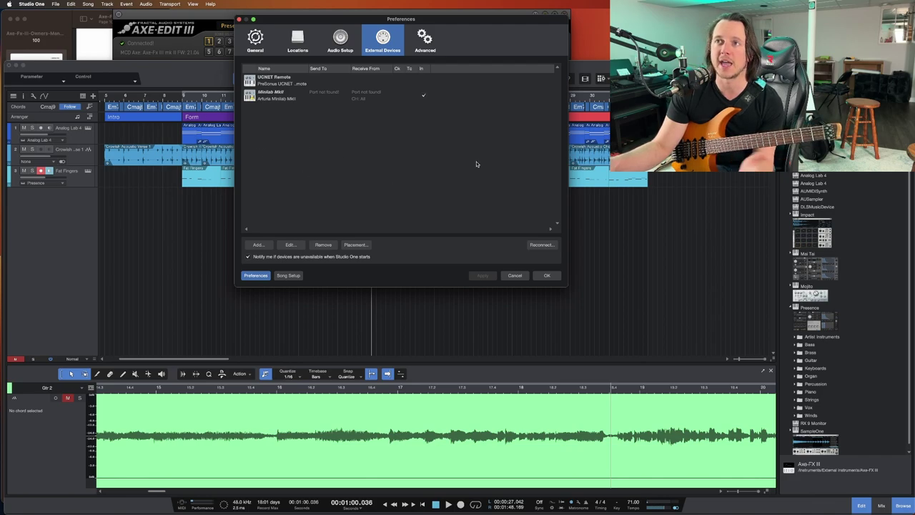
pyautogui.click(258, 244)
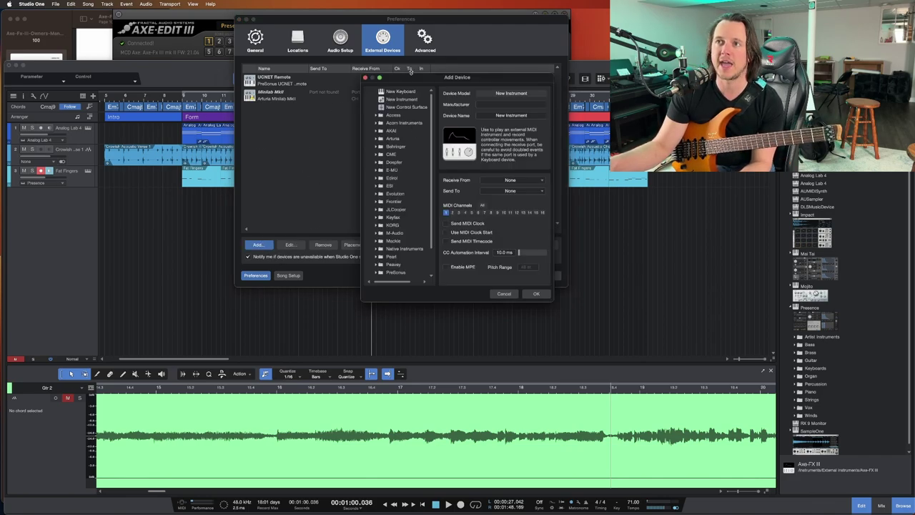
pyautogui.click(398, 100)
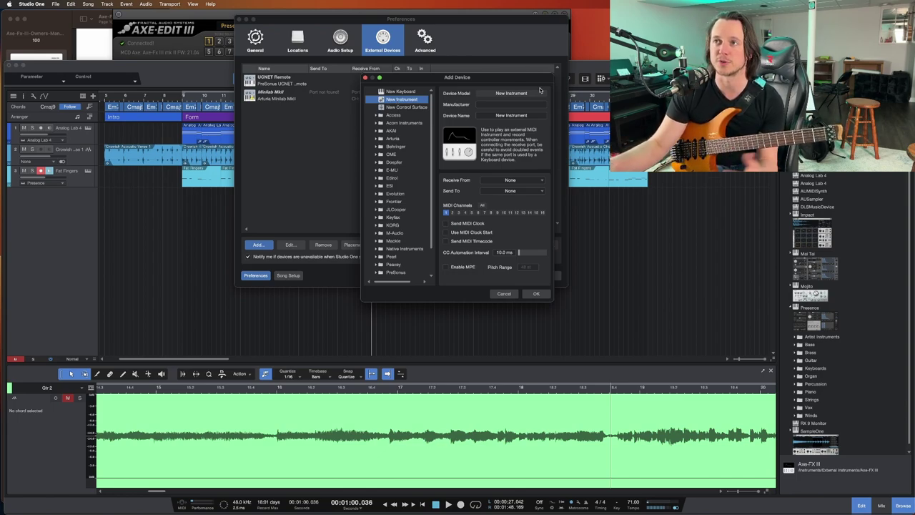
pyautogui.click(524, 105)
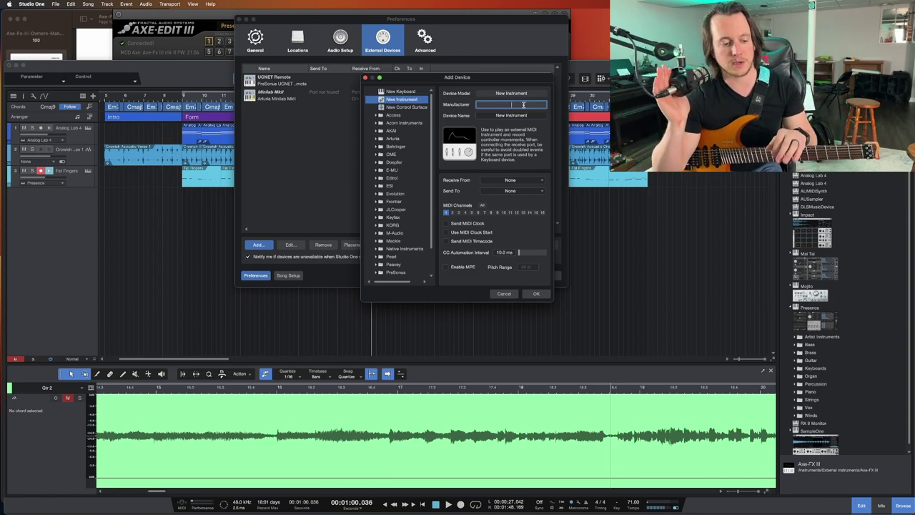
pyautogui.write('Fractal')
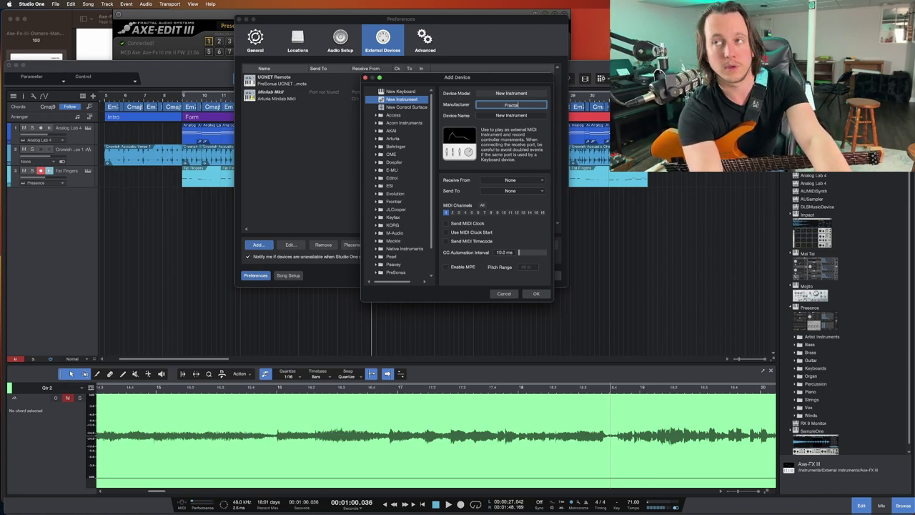
pyautogui.click(520, 116)
pyautogui.write('Axe-FX III')
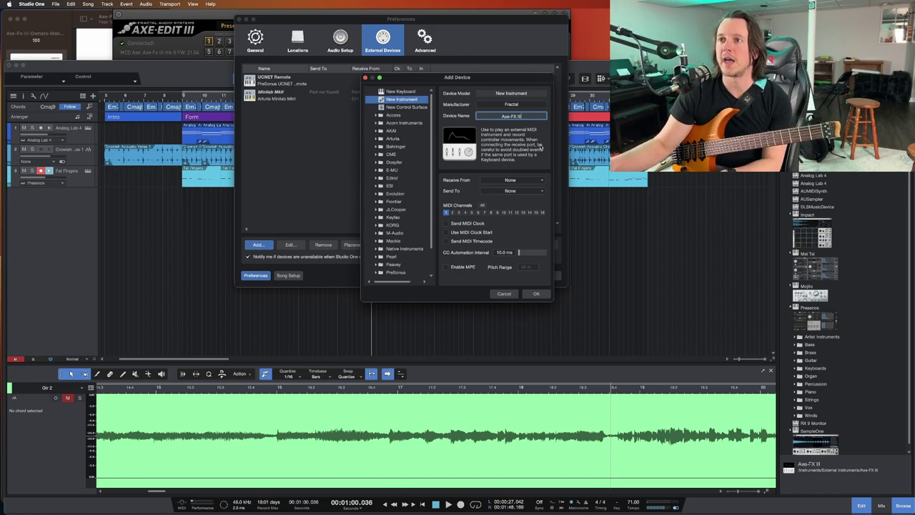
# - Set both the receive and send MIDI ports of the new device to Axe-Fx III
pyautogui.click(526, 179)
pyautogui.click(504, 196)
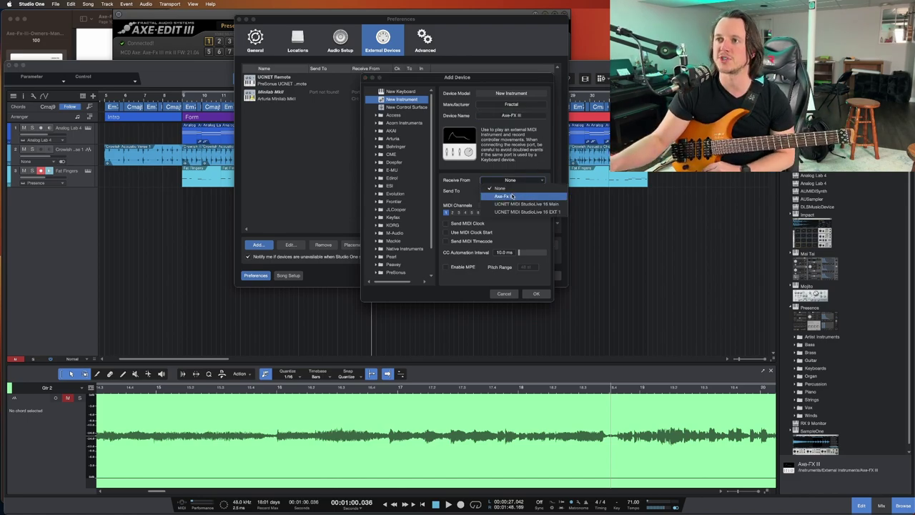
pyautogui.click(511, 191)
pyautogui.click(512, 207)
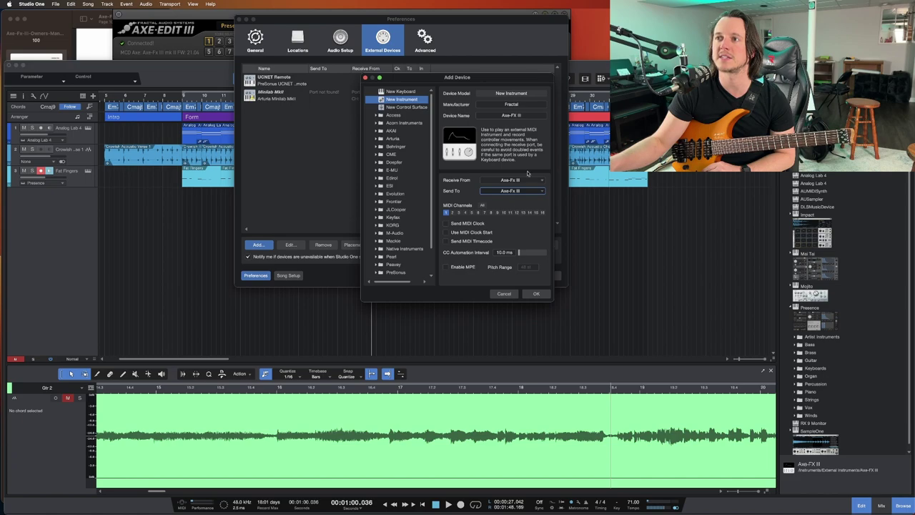
pyautogui.click(512, 181)
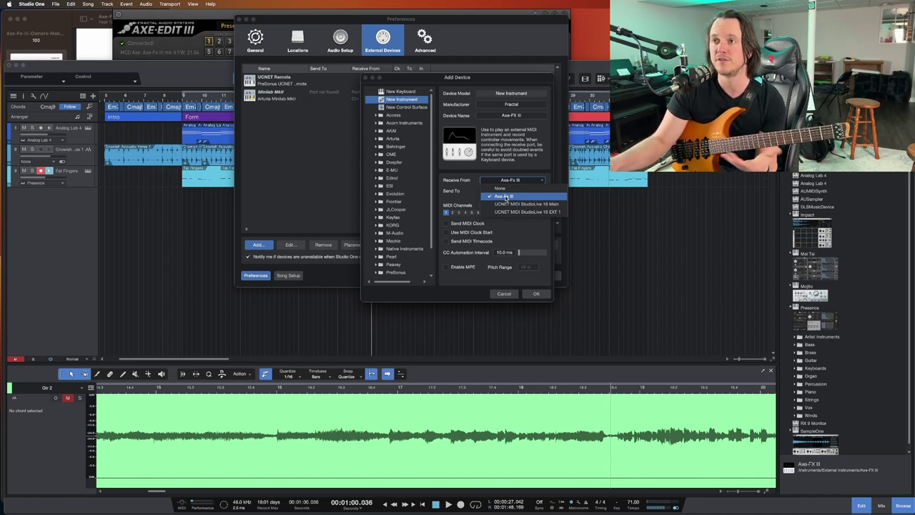
pyautogui.click(506, 198)
# - Enable all MIDI channels and Send MIDI Clock for the device, and save it to the external devices
pyautogui.click(484, 205)
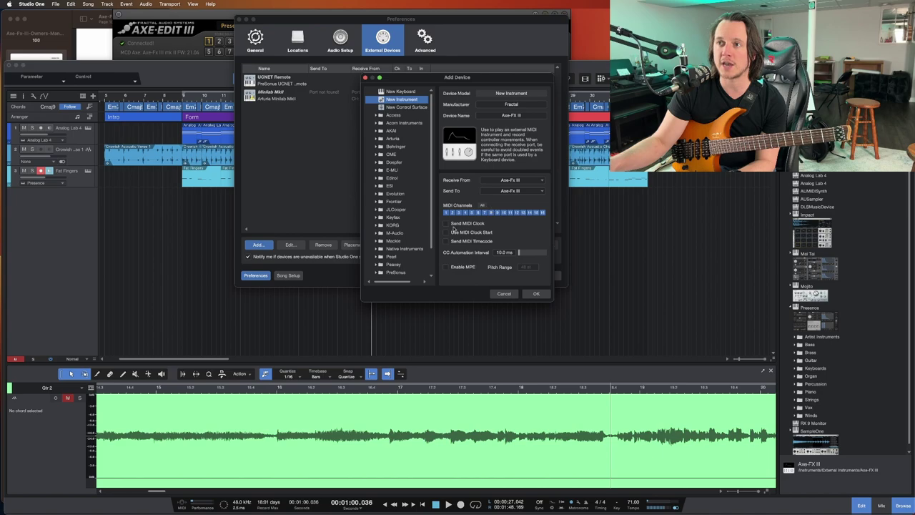
pyautogui.click(446, 224)
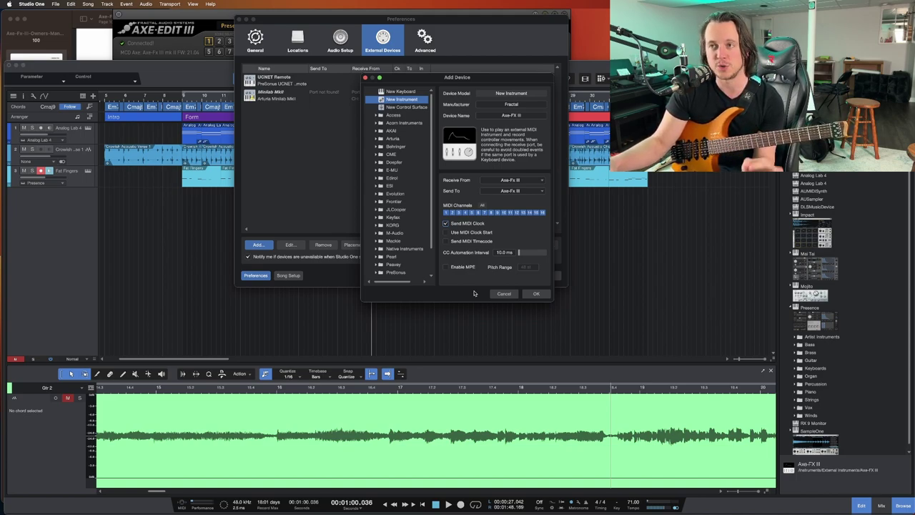
pyautogui.click(536, 293)
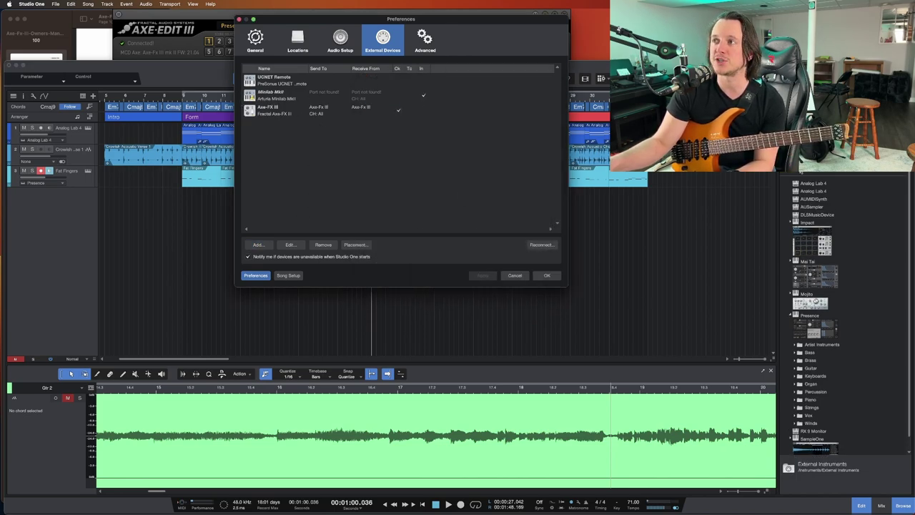
pyautogui.click(548, 276)
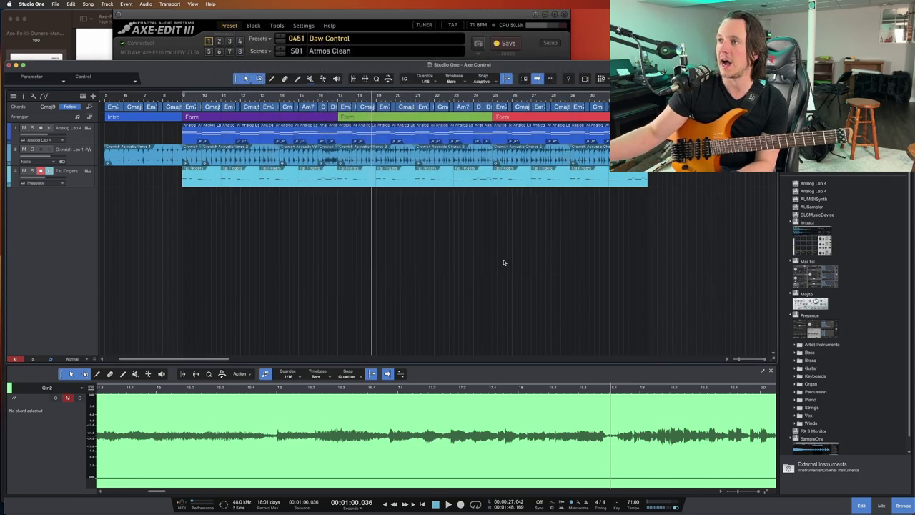
# - Create an instrument track for the Axe-FX III external instrument in the arrangement and look through its CH 1 controllers
pyautogui.moveTo(822, 467); pyautogui.dragTo(252, 220)
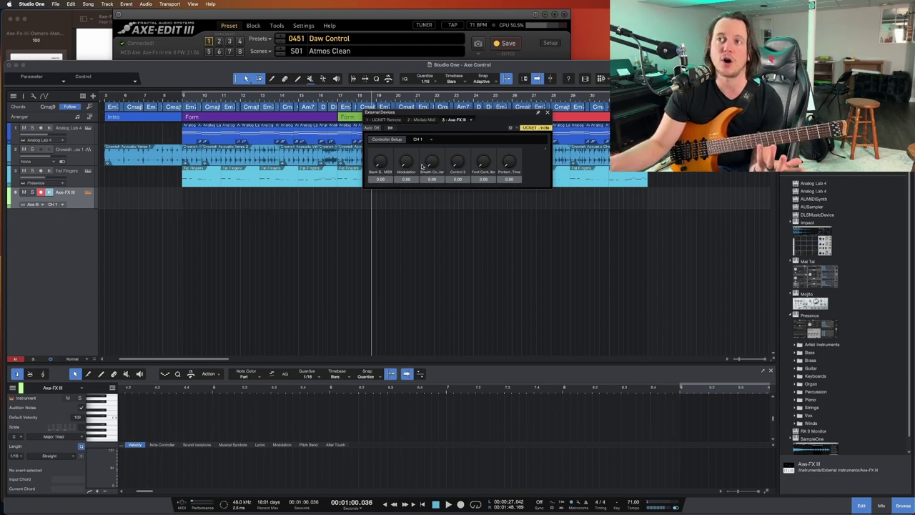
pyautogui.scroll(-1, 422, 167)
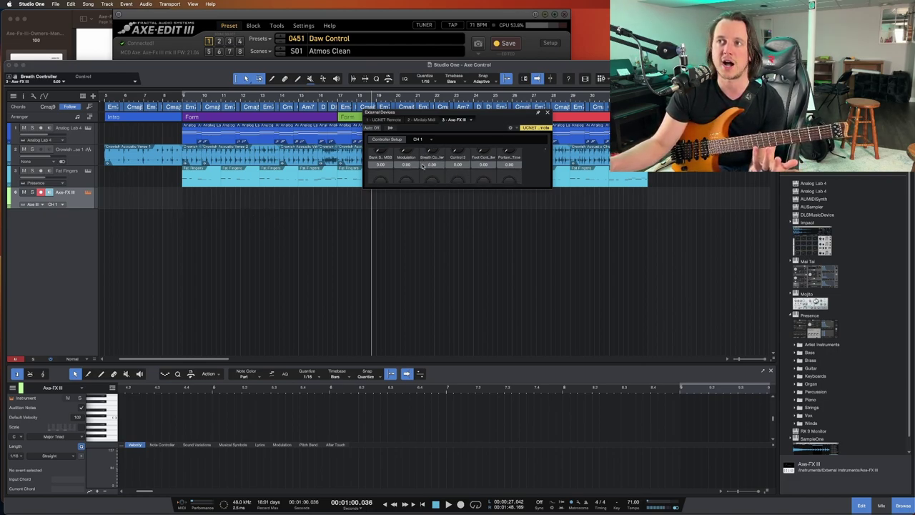
pyautogui.scroll(-8, 422, 167)
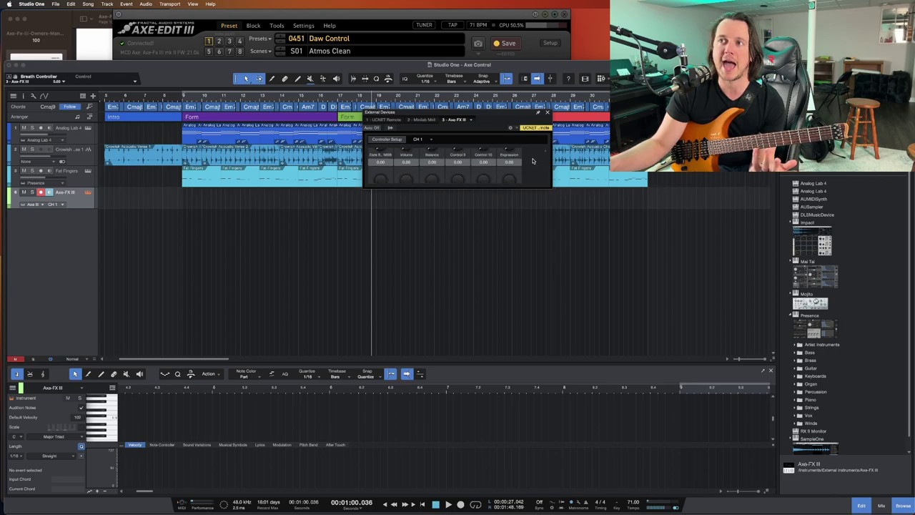
pyautogui.scroll(10, 533, 161)
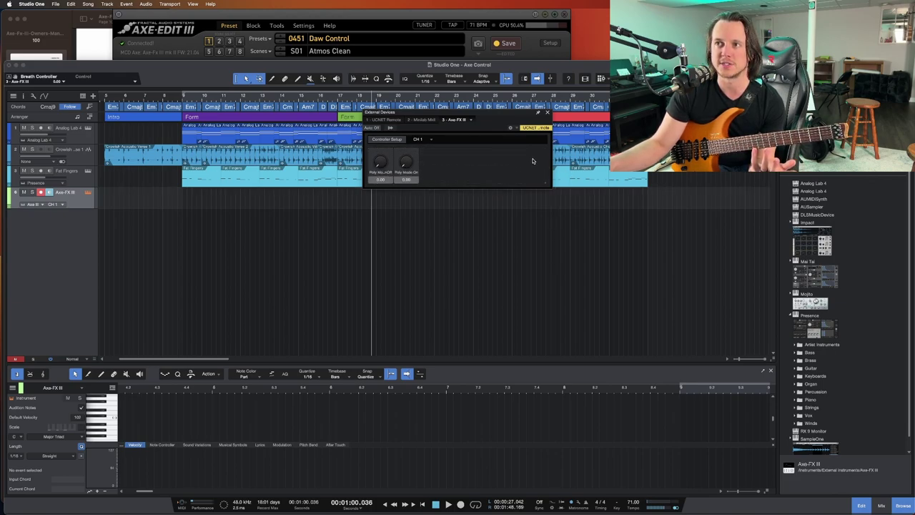
pyautogui.scroll(-4, 532, 161)
pyautogui.scroll(5, 533, 161)
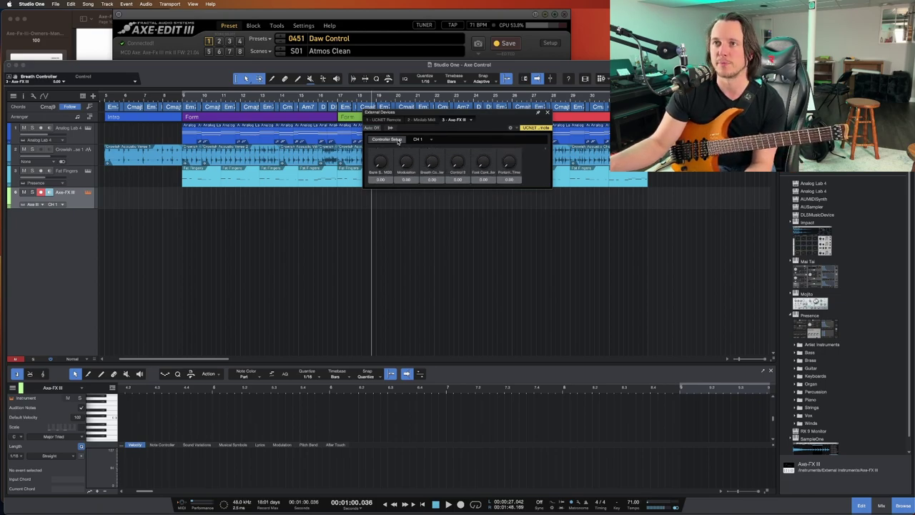
# - Deselect all MIDI controllers in the Axe-FX III controller setup
pyautogui.click(395, 140)
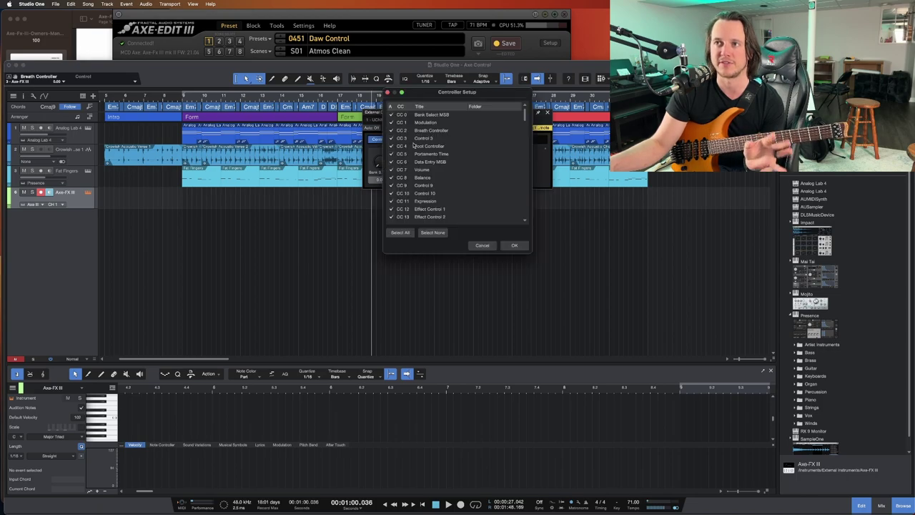
pyautogui.click(433, 233)
# - Enable controller CC 26 and title it Scenes
pyautogui.scroll(-5, 445, 197)
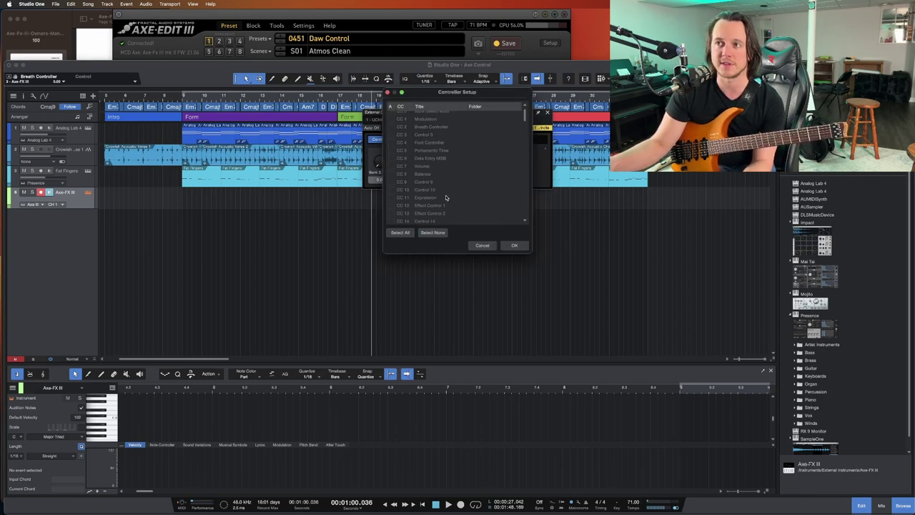
pyautogui.scroll(-3, 446, 197)
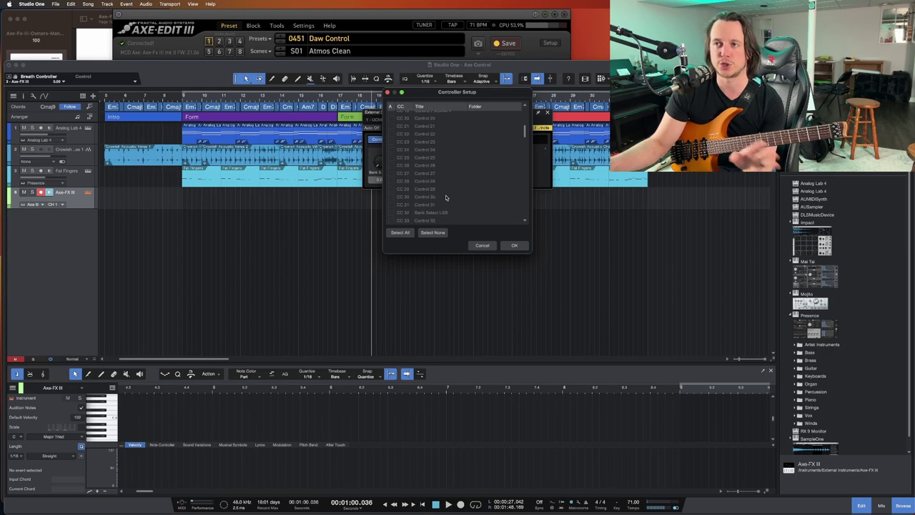
pyautogui.scroll(1, 452, 199)
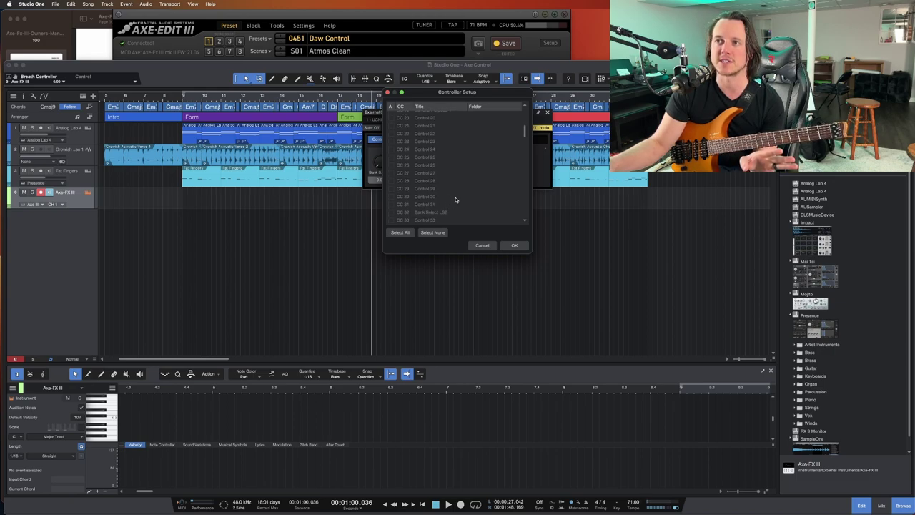
pyautogui.click(392, 166)
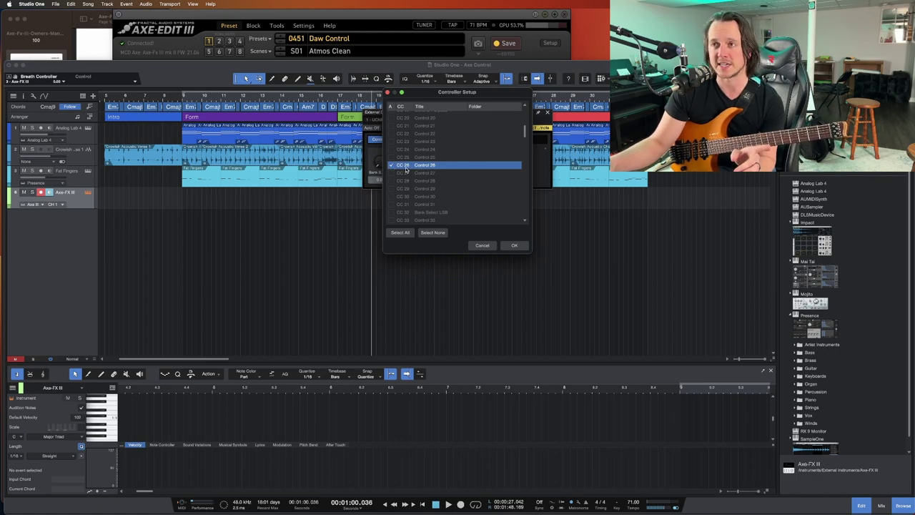
pyautogui.doubleClick(429, 166)
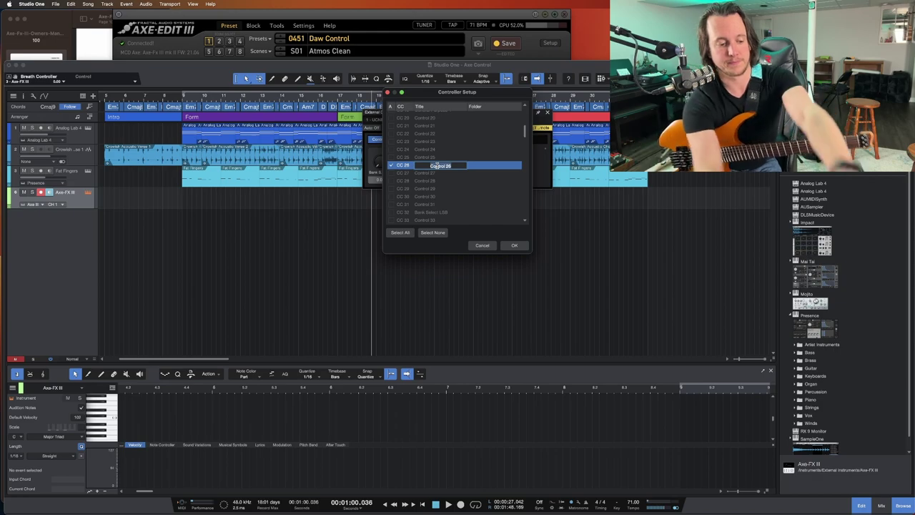
pyautogui.write('Scenes')
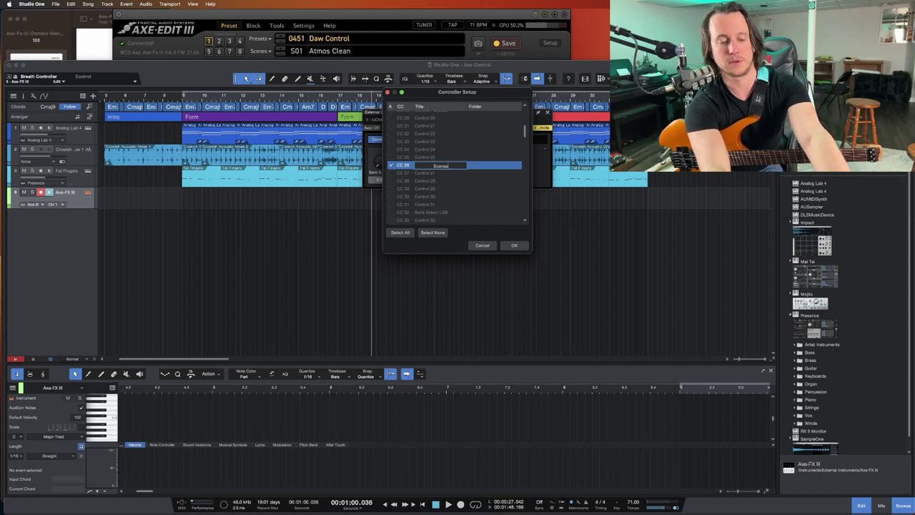
# - Enable controller CC 27 in the controller setup and title it External 2
pyautogui.click(459, 174)
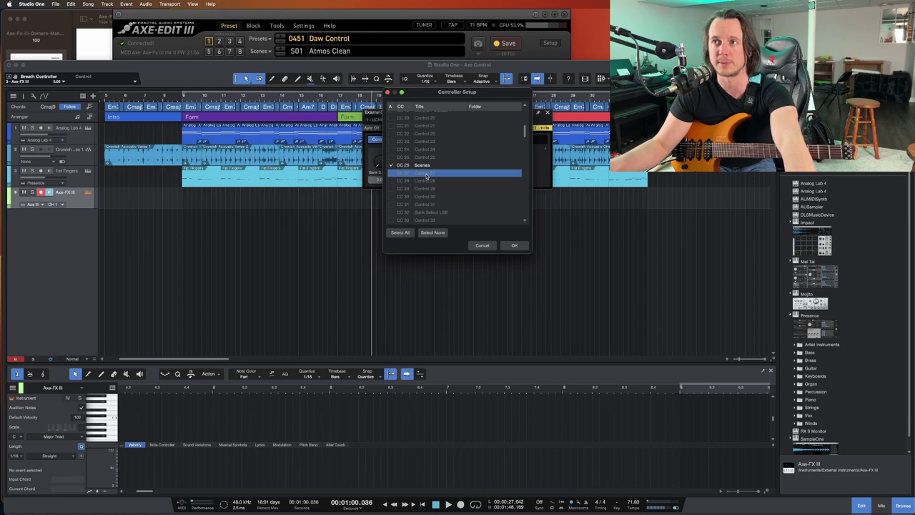
pyautogui.click(391, 173)
pyautogui.doubleClick(435, 174)
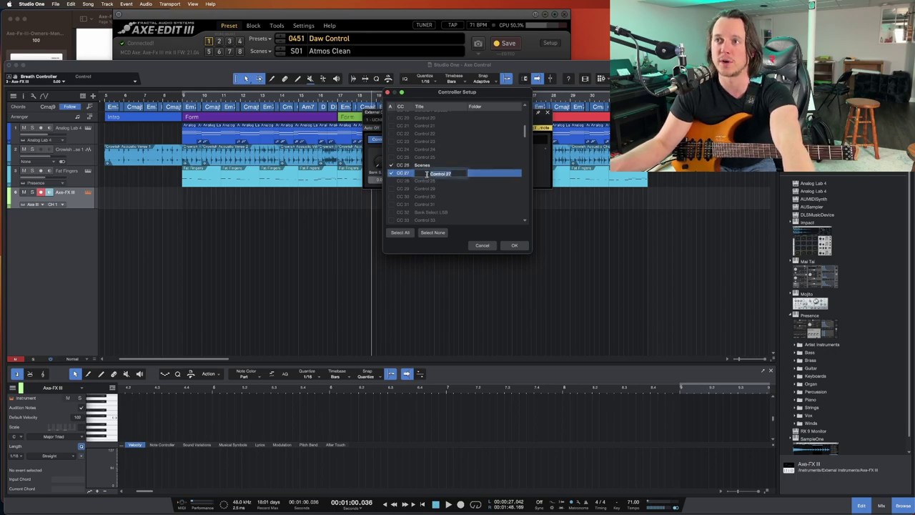
pyautogui.write('E')
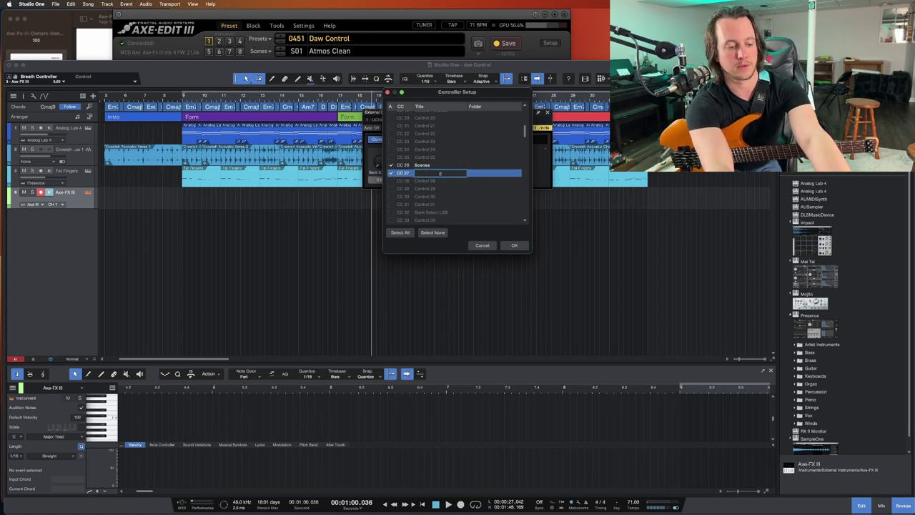
pyautogui.write('xternal 2')
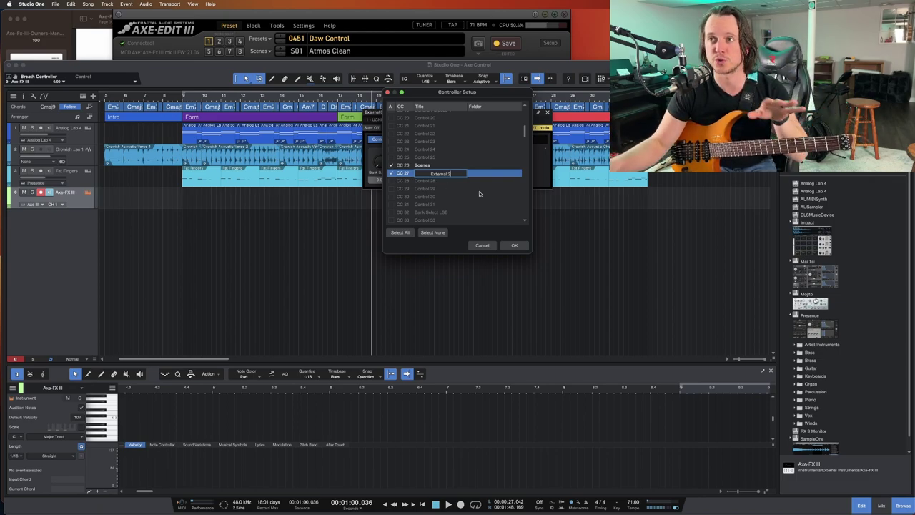
pyautogui.click(476, 189)
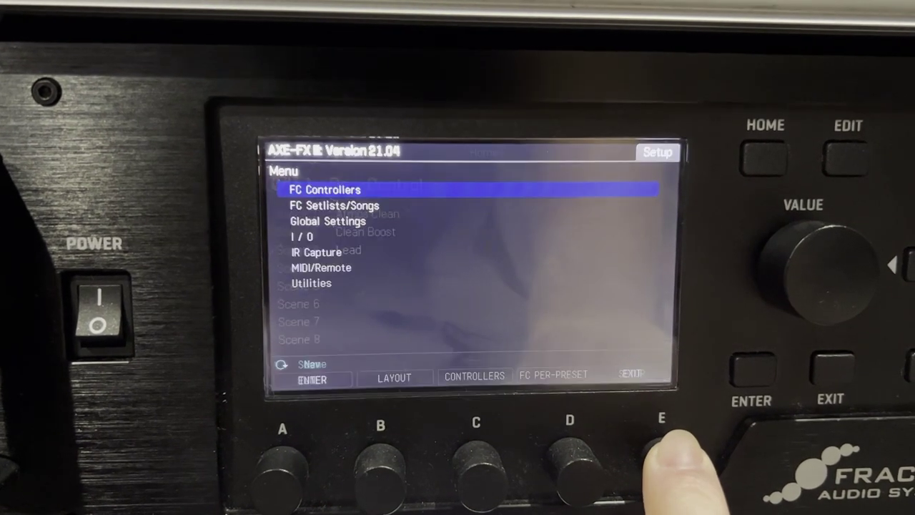
pyautogui.press('Down')
pyautogui.press('Down')
pyautogui.press('Down')
pyautogui.press('Down')
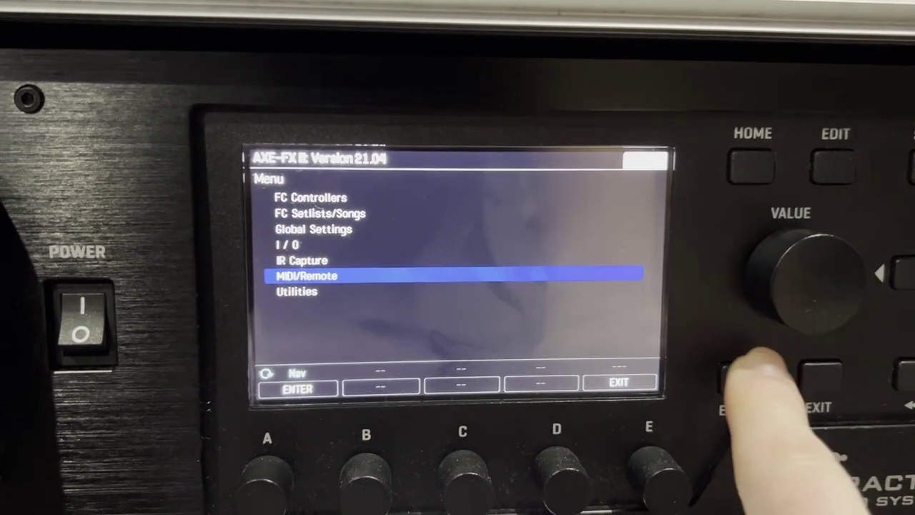
pyautogui.press('Return')
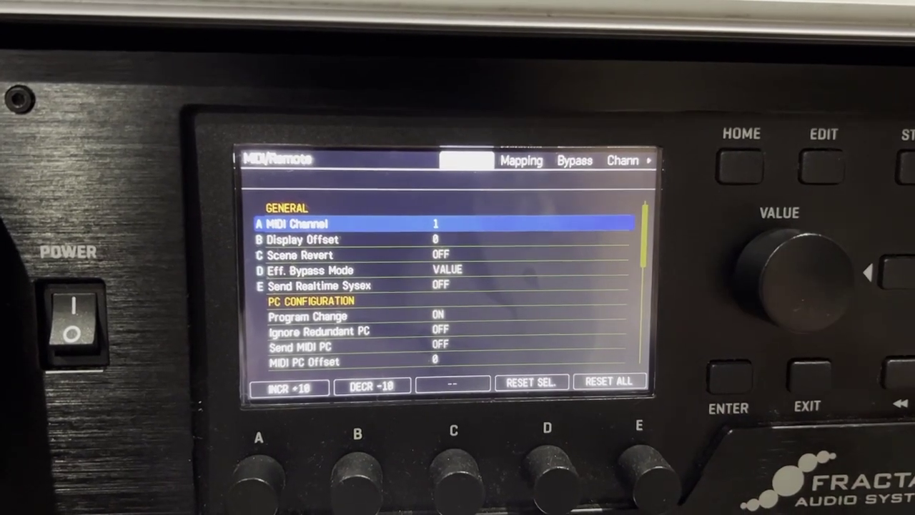
pyautogui.press('Right')
pyautogui.press('Right')
pyautogui.press('Right')
pyautogui.press('Right')
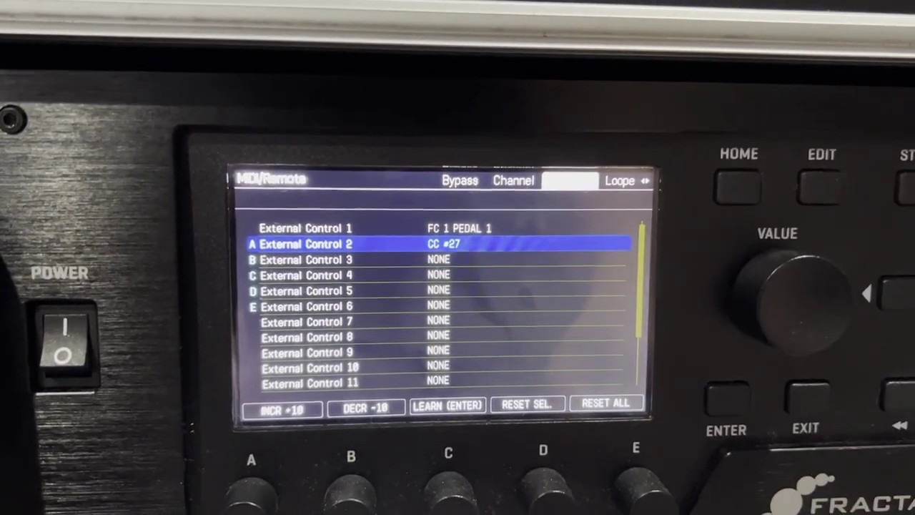
pyautogui.press('Right')
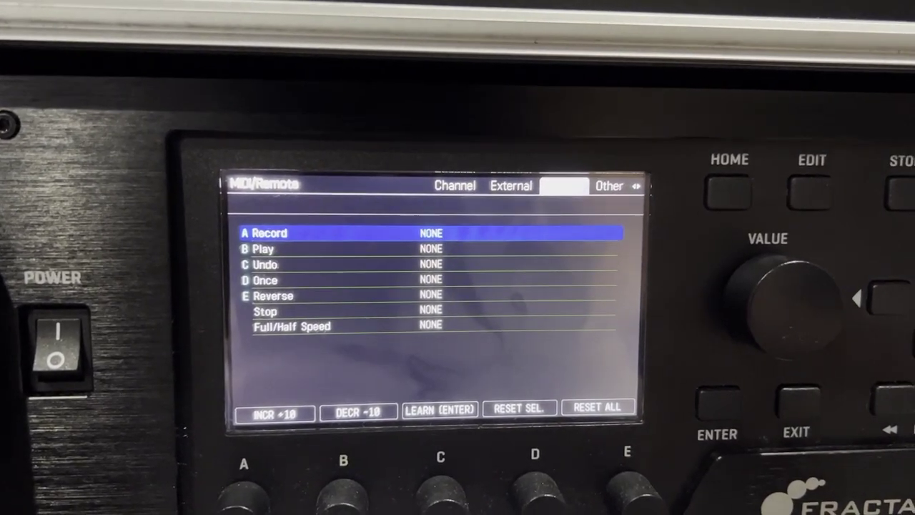
pyautogui.press('Right')
pyautogui.press('Down')
pyautogui.press('Down')
pyautogui.press('Down')
pyautogui.press('Down')
pyautogui.press('Down')
pyautogui.press('Down')
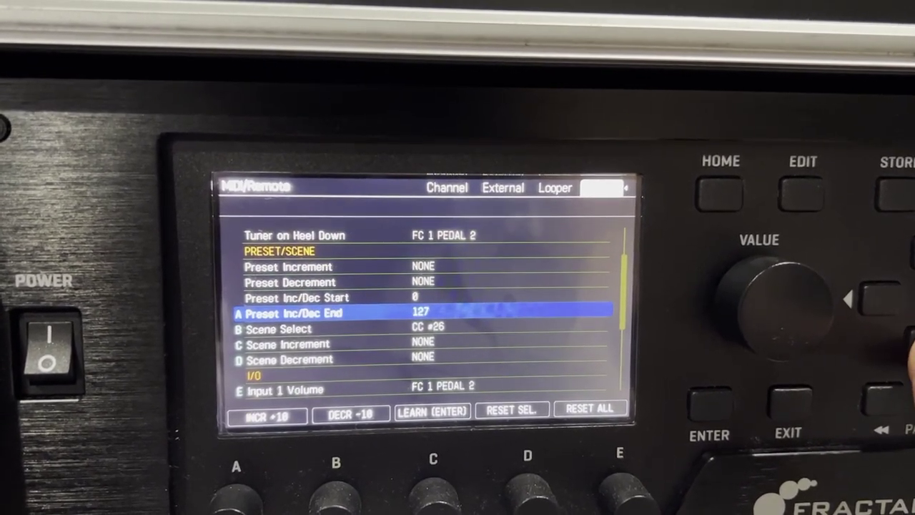
pyautogui.press('Down')
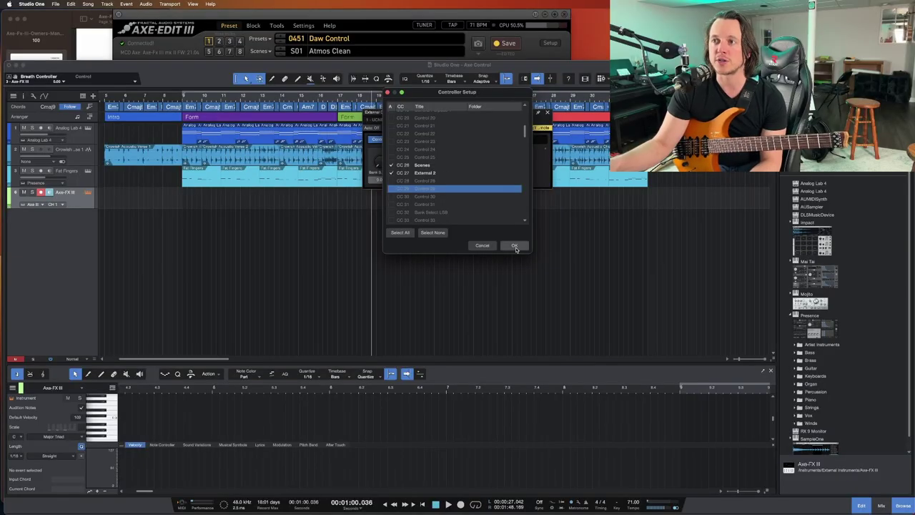
# - Accept the Axe-FX III controller setup and close the external device window
pyautogui.click(515, 246)
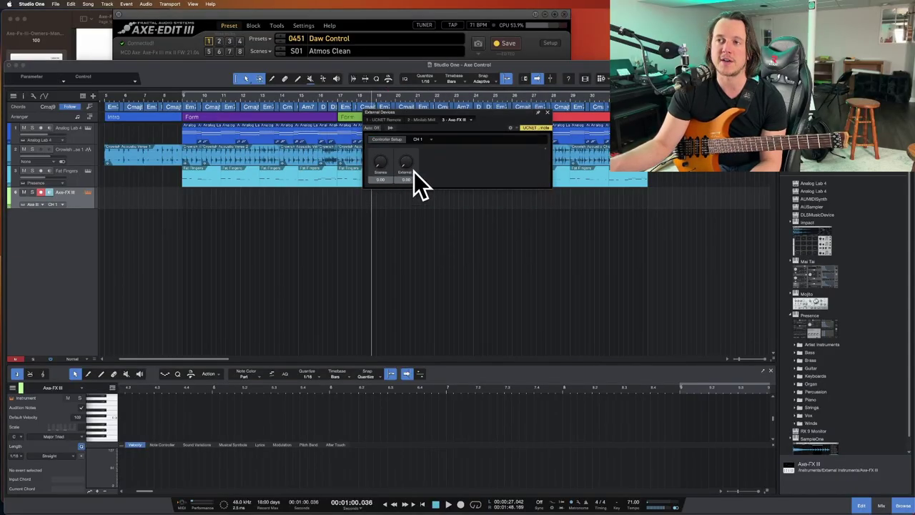
pyautogui.click(547, 114)
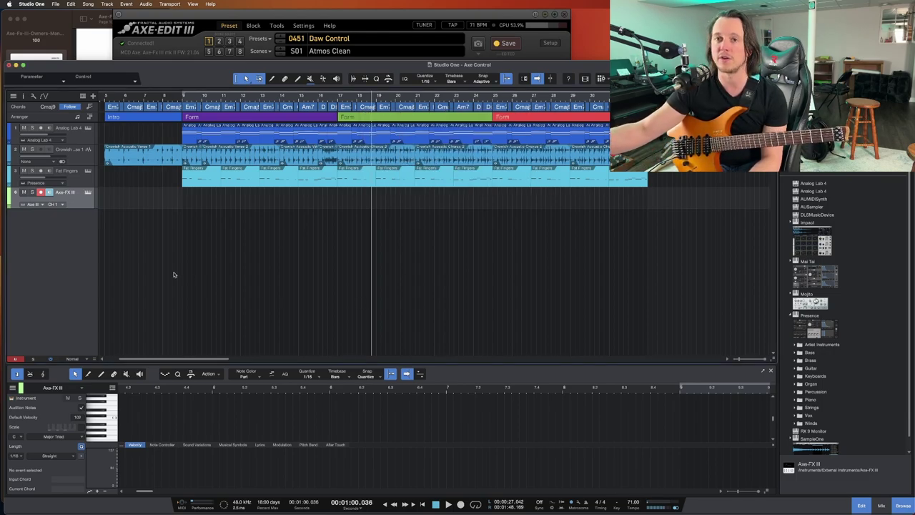
# - Show the inspector for the Axe-FX III track
pyautogui.hscroll(-5, 289, 272)
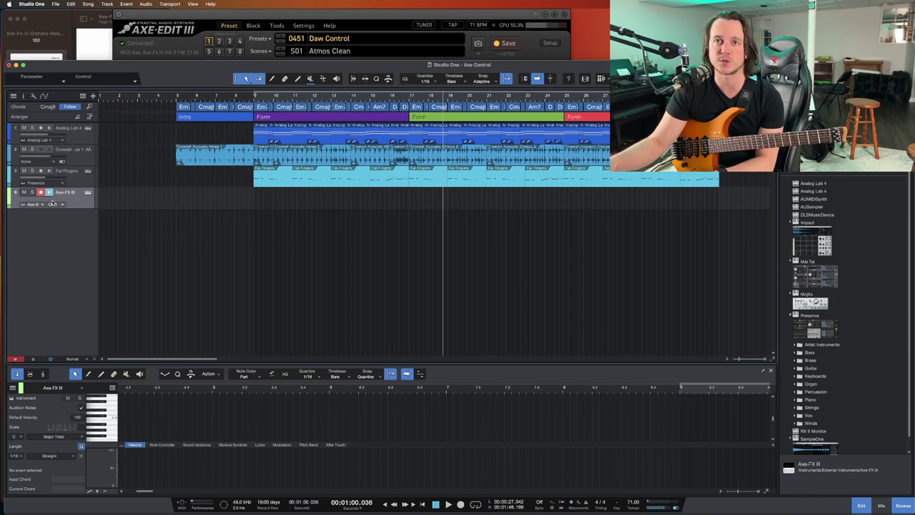
pyautogui.click(24, 98)
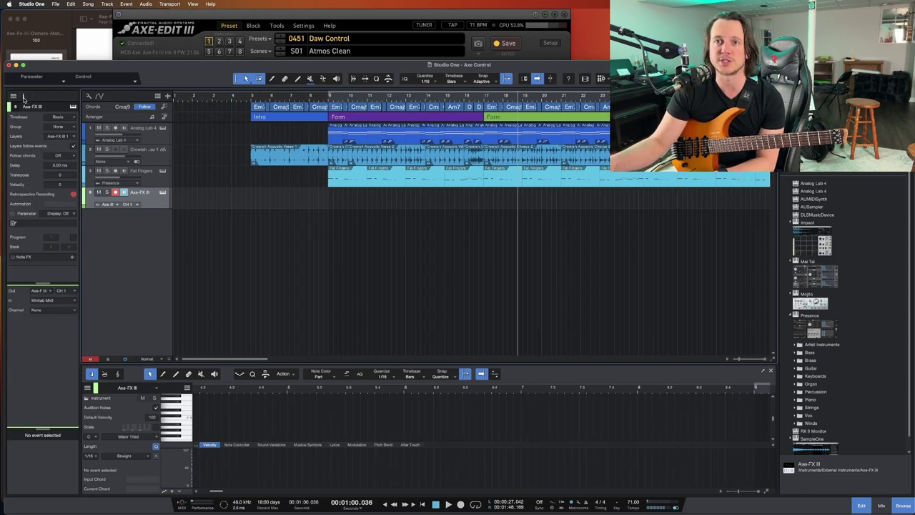
pyautogui.click(226, 100)
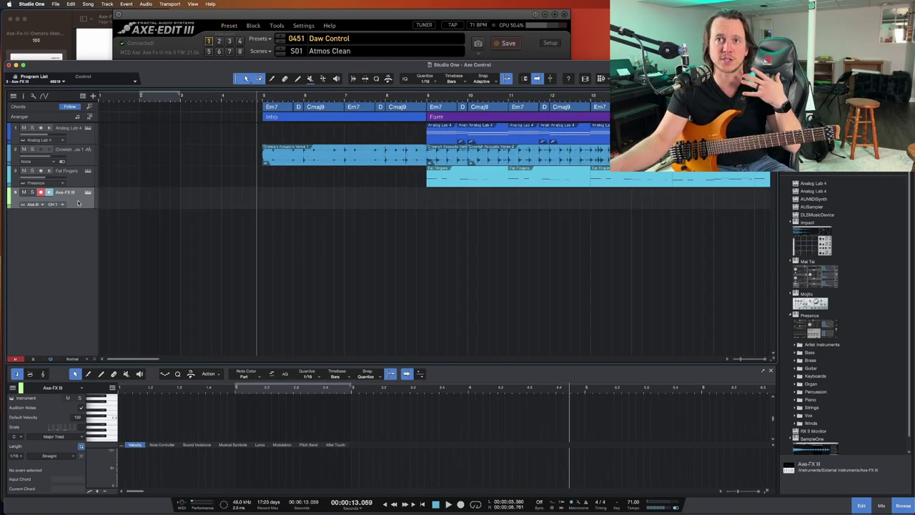
pyautogui.click(24, 96)
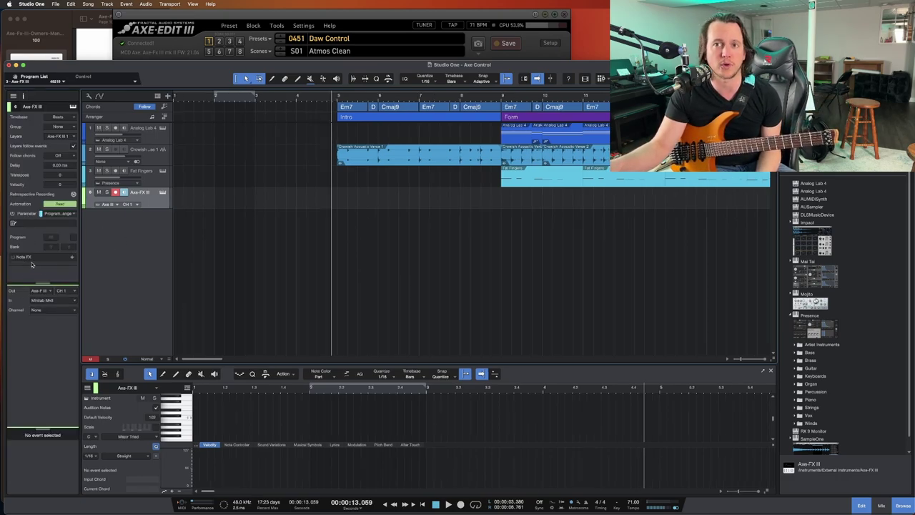
# - Switch to the Axe-Fx III owner's manual to look up the bank and program for preset 451, and return to Studio One
pyautogui.click(78, 41)
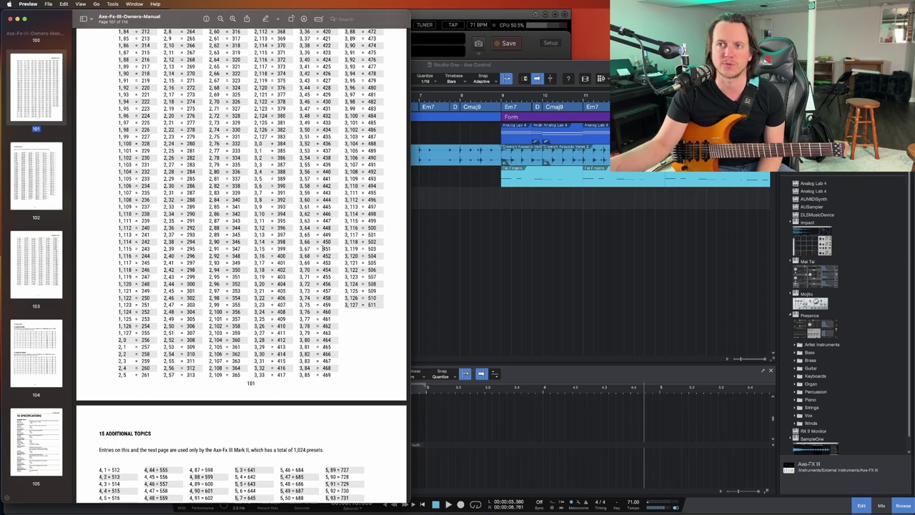
pyautogui.click(518, 264)
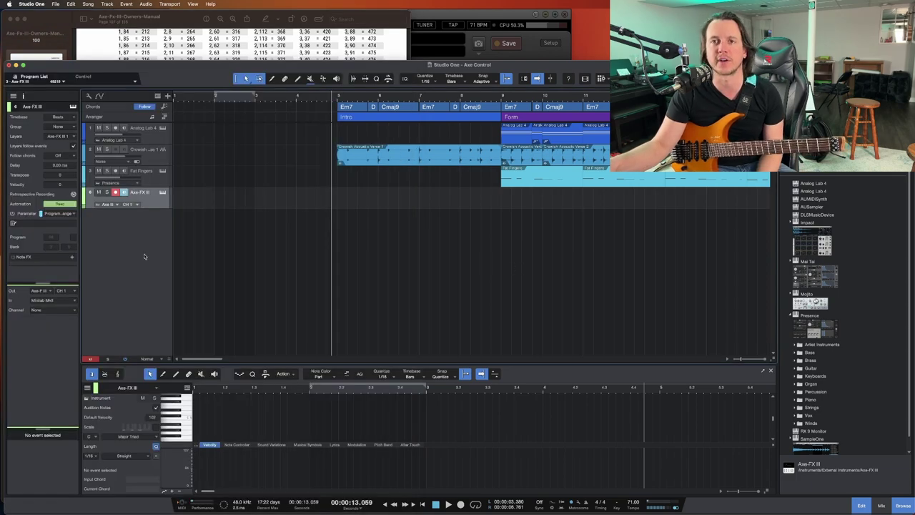
# - Enable program change on the Axe-FX III track with program 1 and bank 0, and check the loaded preset in Axe-Edit III
pyautogui.click(72, 239)
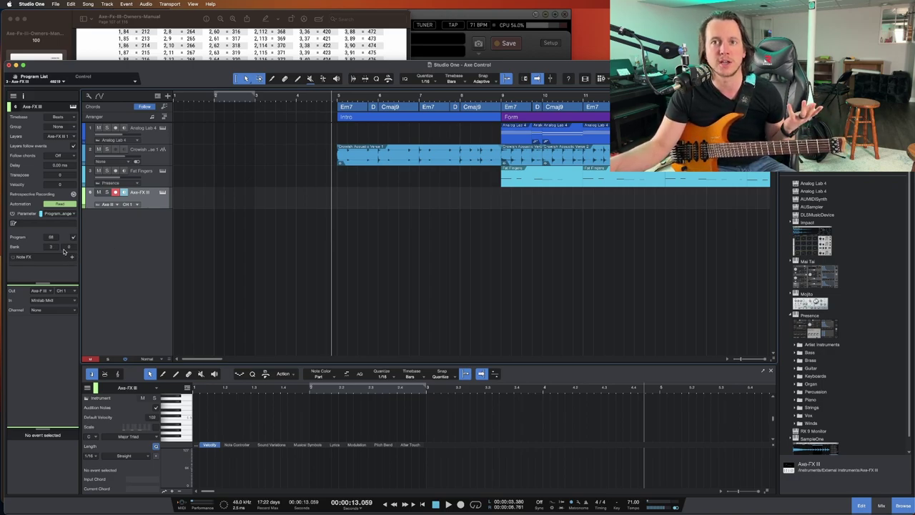
pyautogui.scroll(-5, 54, 248)
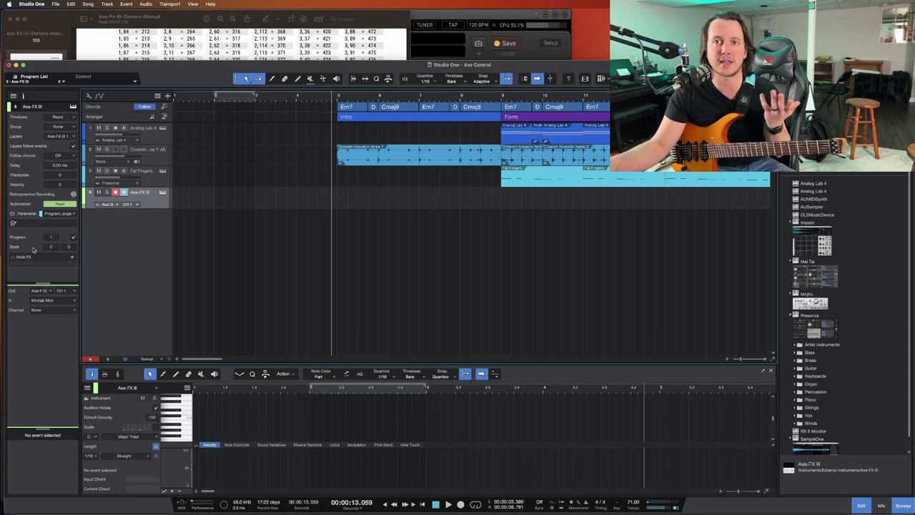
pyautogui.click(237, 26)
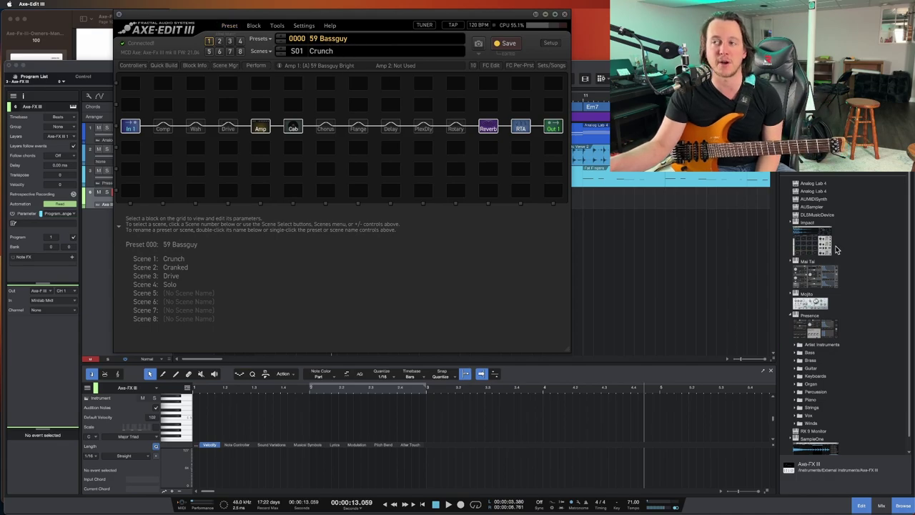
pyautogui.click(686, 305)
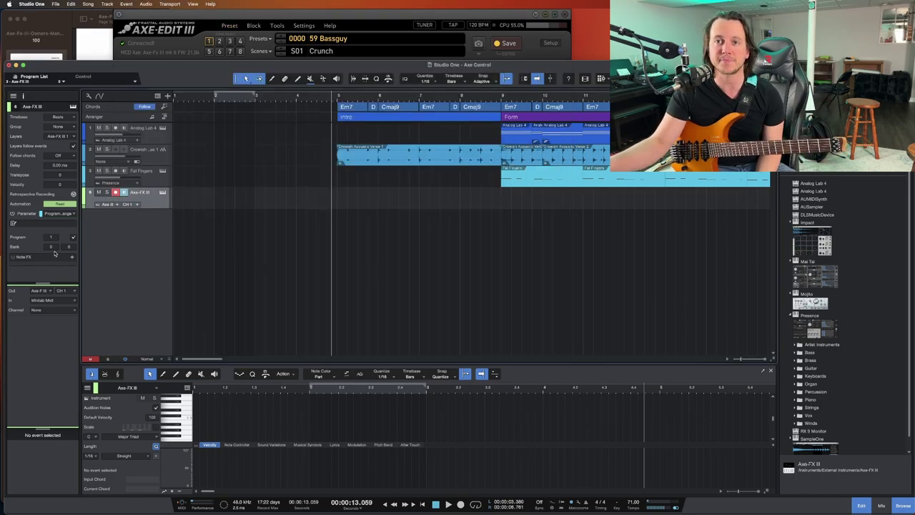
# - Set the Axe-FX III track's bank to 3 and its program to 67
pyautogui.scroll(2, 53, 249)
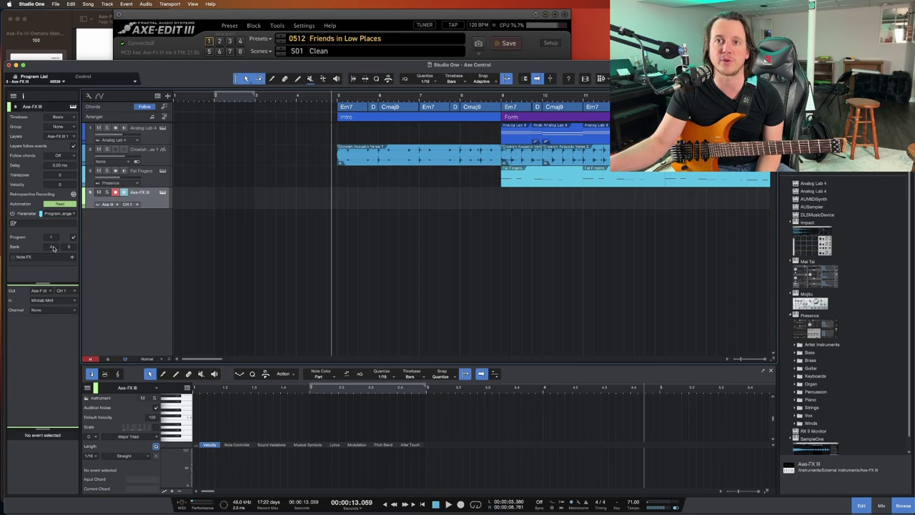
pyautogui.scroll(-1, 53, 249)
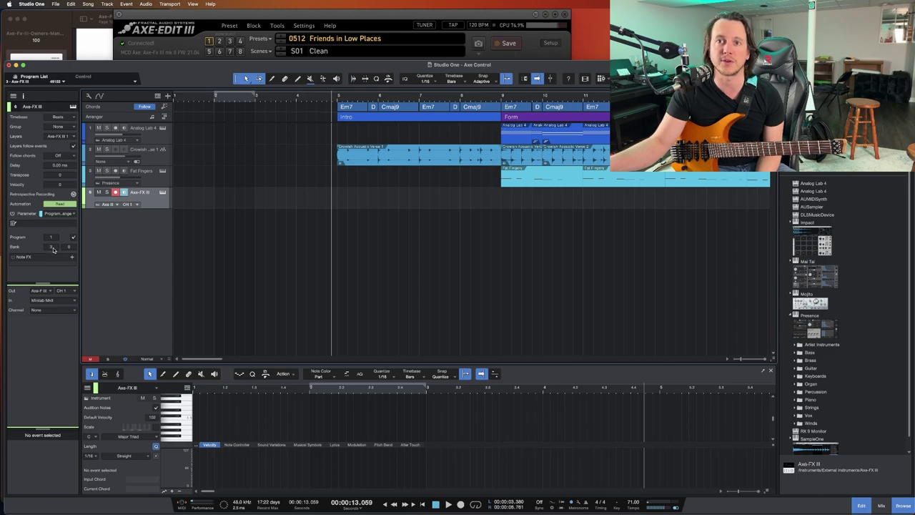
pyautogui.doubleClick(47, 239)
pyautogui.write('5')
pyautogui.press('Return')
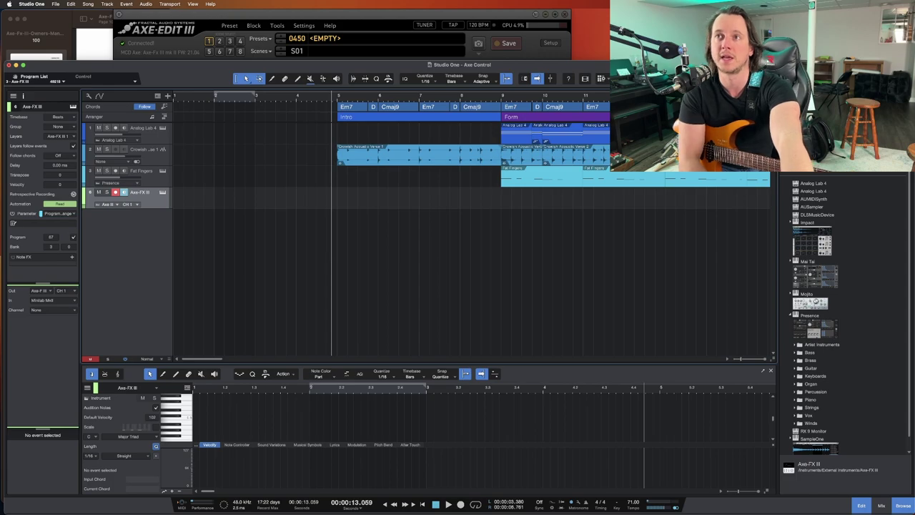
# - Change the Axe-FX III track's program number to 68
pyautogui.doubleClick(52, 237)
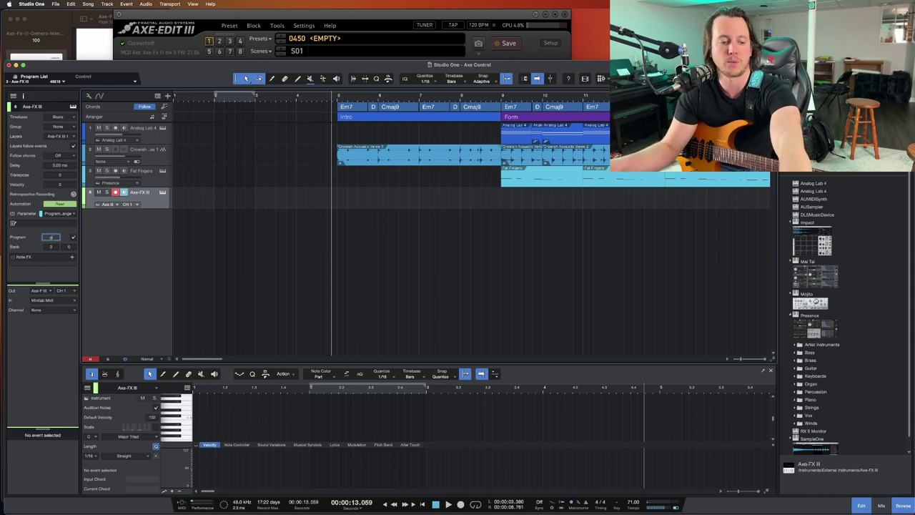
pyautogui.write('8')
pyautogui.press('Return')
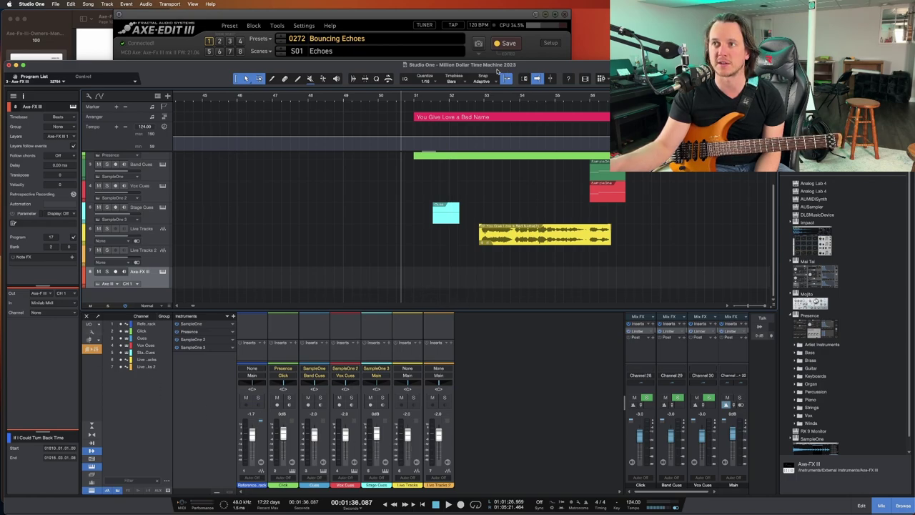
pyautogui.scroll(-3, 292, 104)
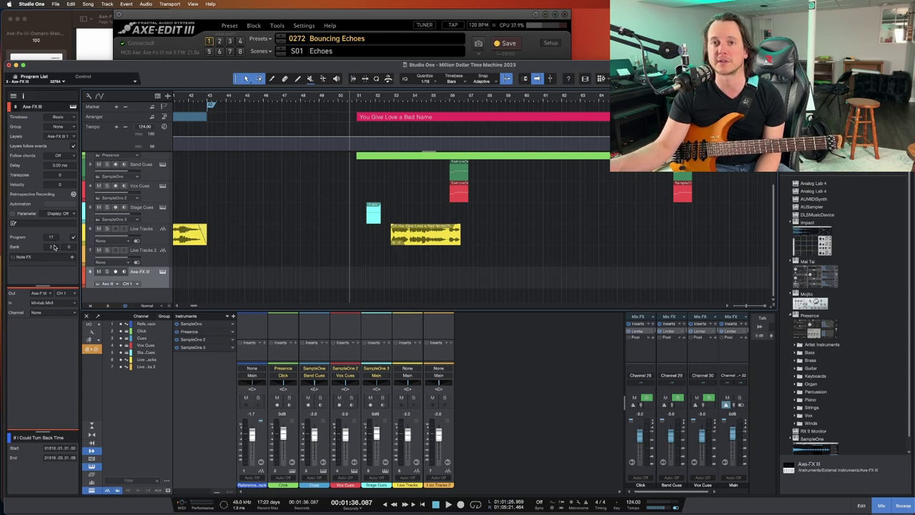
pyautogui.scroll(1, 56, 245)
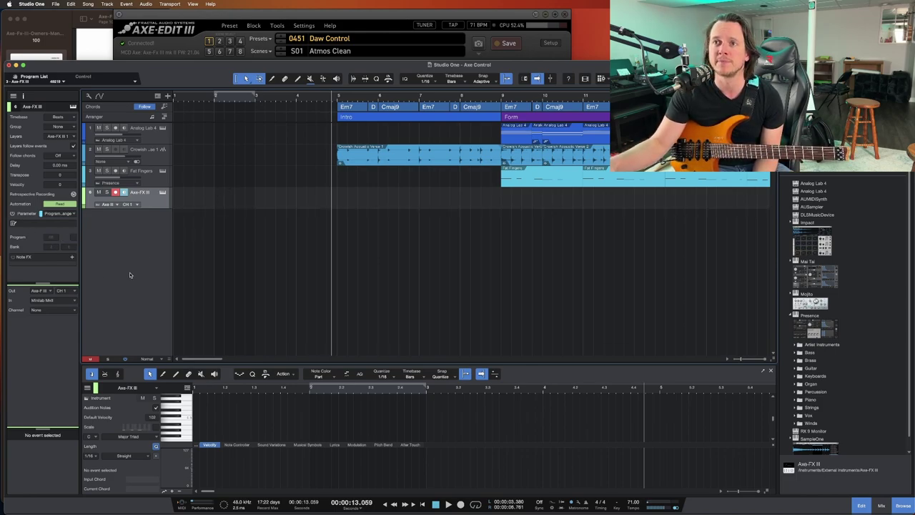
# - Show automation on the Axe-FX III track and remove the Program Change parameter from its automated parameters
pyautogui.rightClick(163, 207)
pyautogui.click(201, 328)
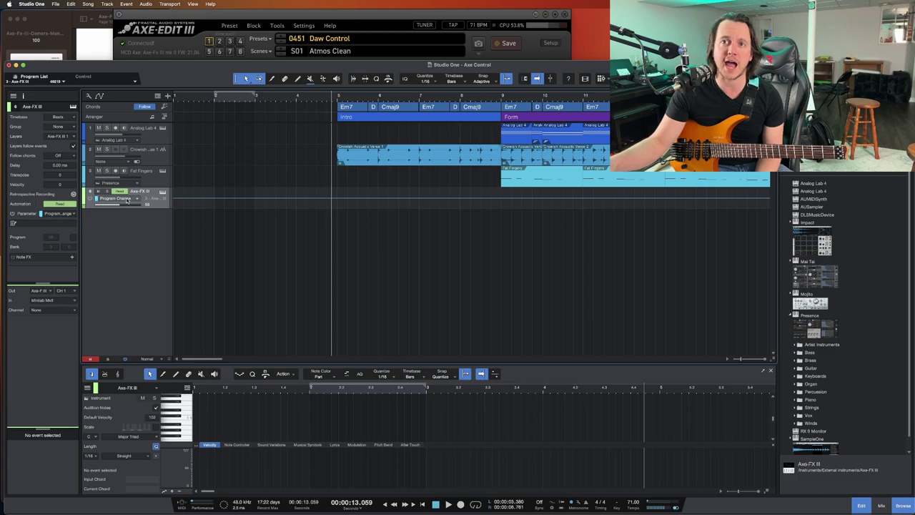
pyautogui.click(74, 214)
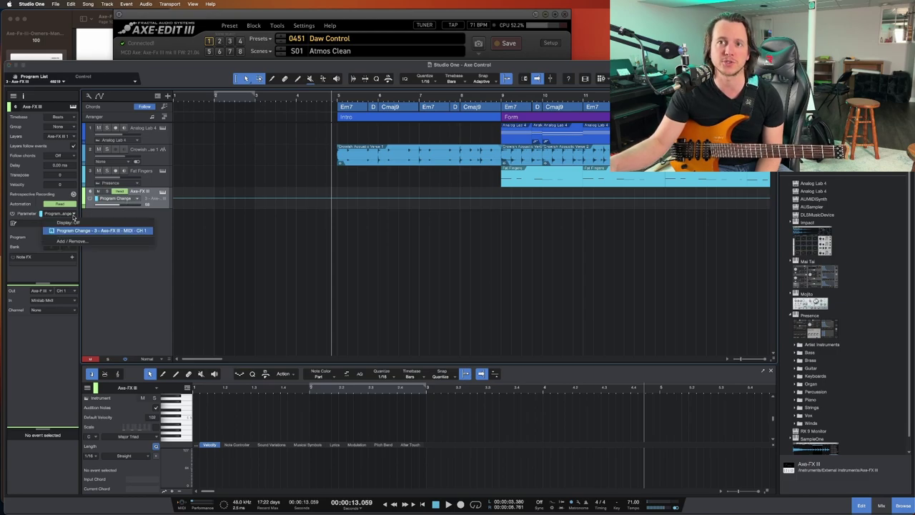
pyautogui.click(75, 247)
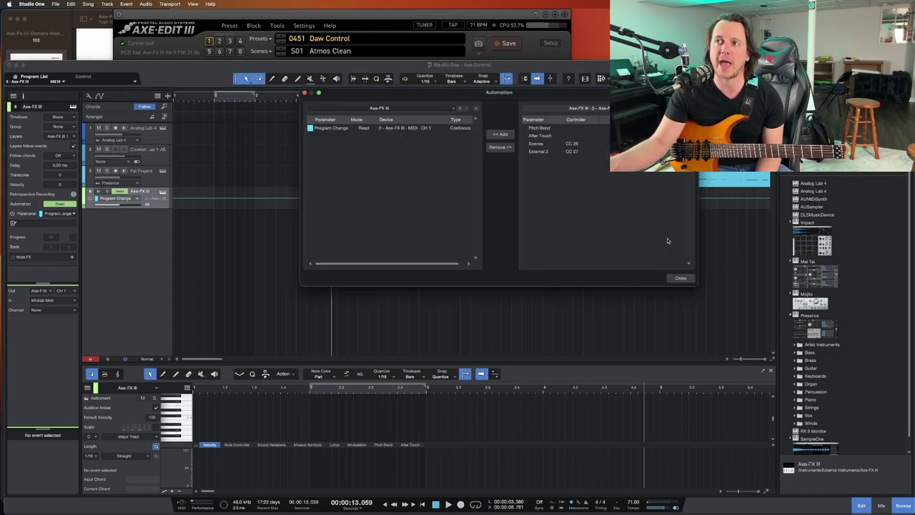
pyautogui.click(362, 129)
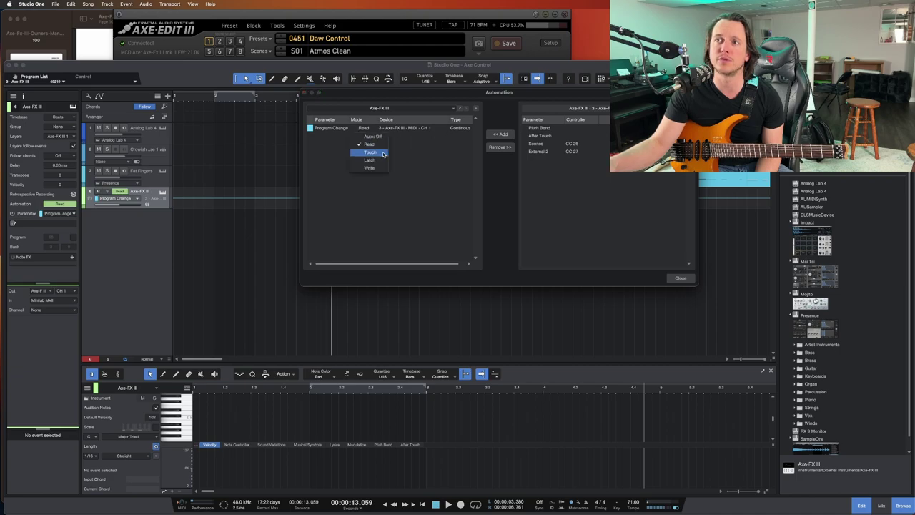
pyautogui.click(496, 147)
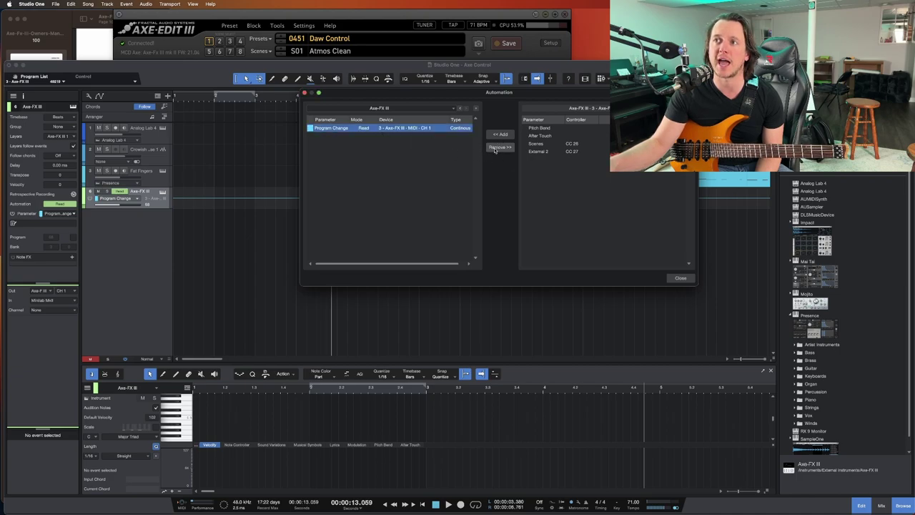
# - Add Program Change back to the Axe-FX III track's automated parameters and close the automation setup
pyautogui.click(495, 148)
pyautogui.click(556, 146)
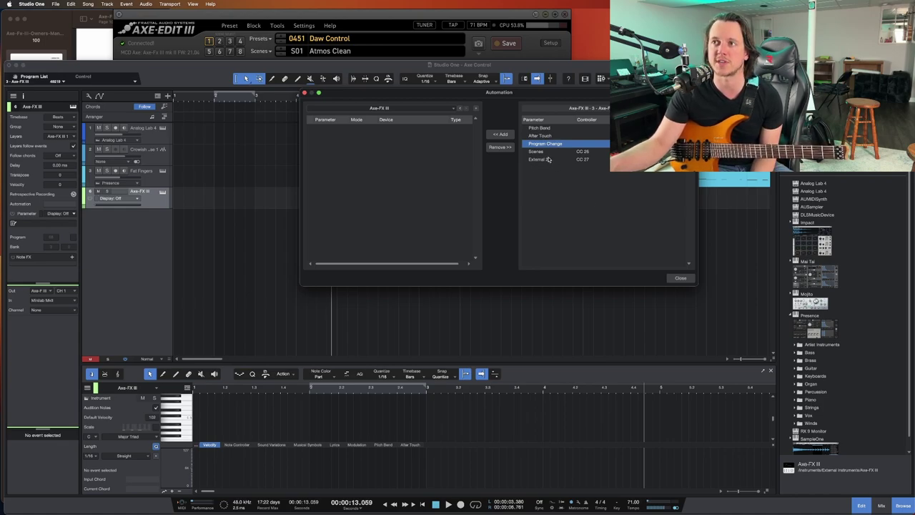
pyautogui.click(504, 135)
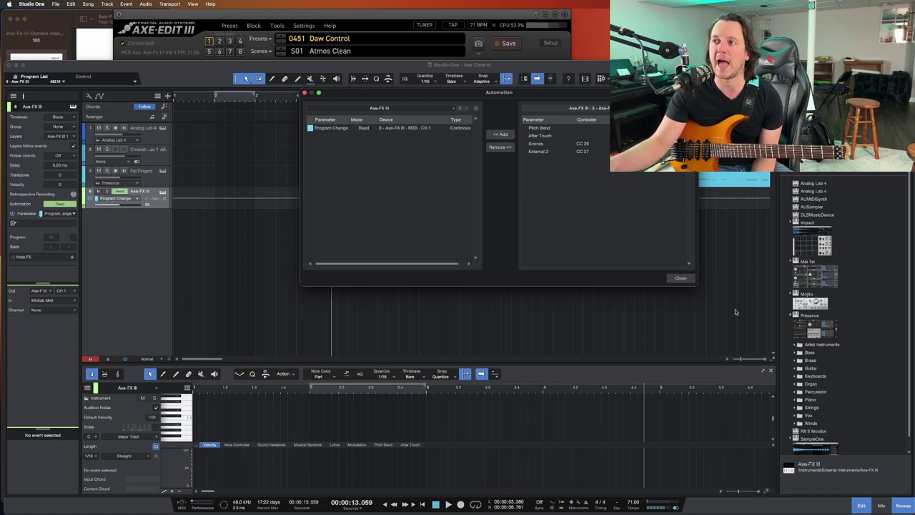
pyautogui.click(681, 278)
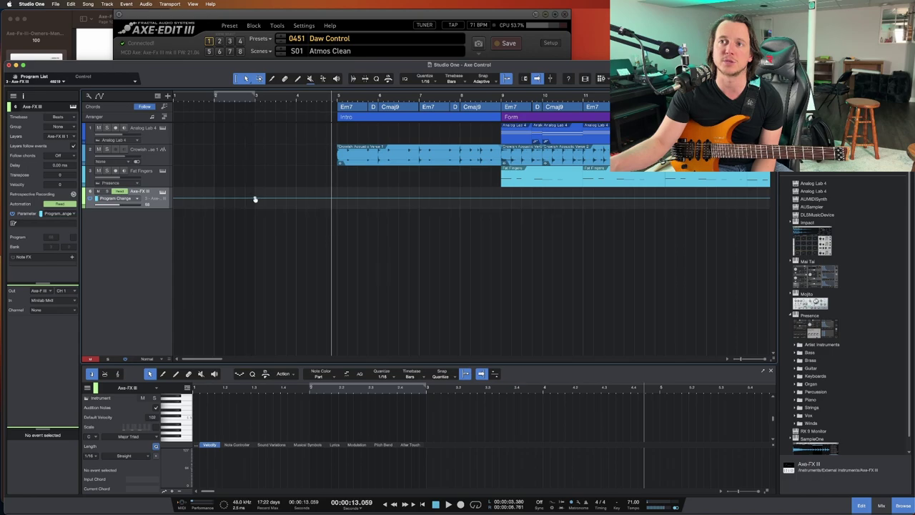
# - Add Program Change automation points at bar 3 and slightly before it, and set the earlier point's value to 67
pyautogui.moveTo(255, 199)
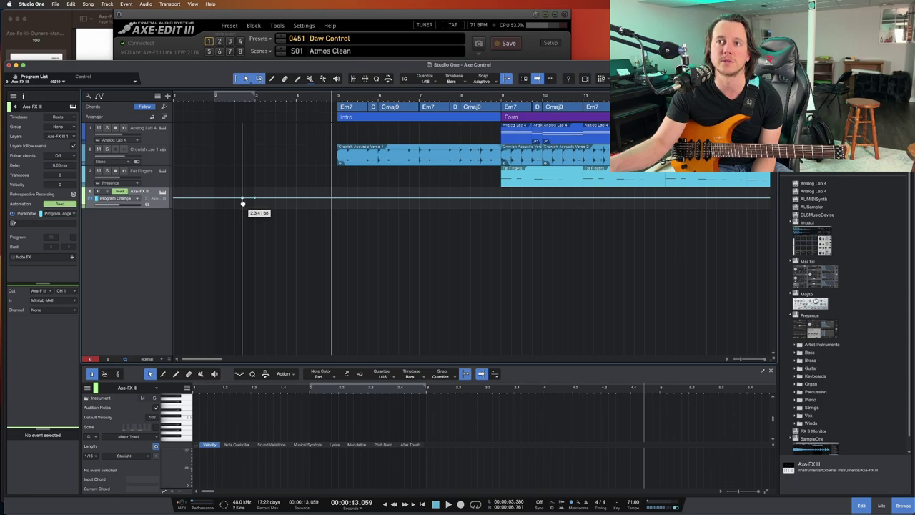
pyautogui.rightClick(244, 201)
pyautogui.press('BackSpace')
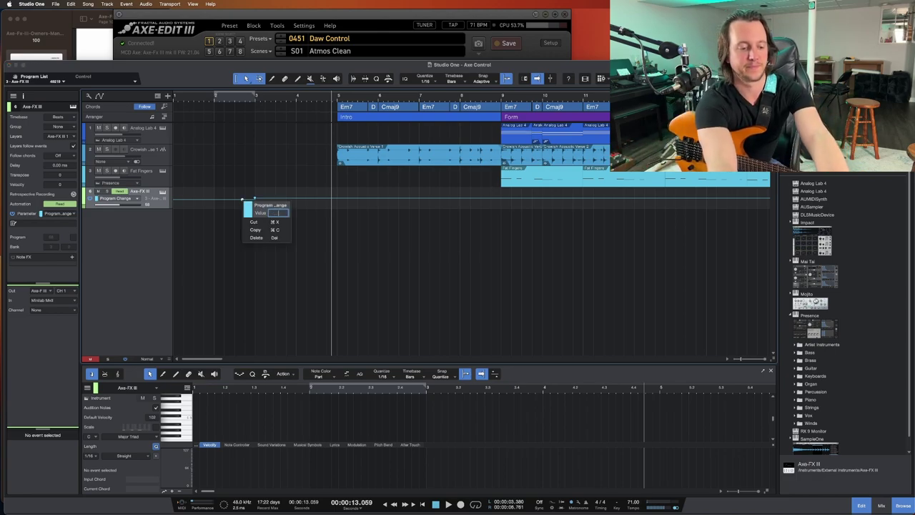
pyautogui.write('67')
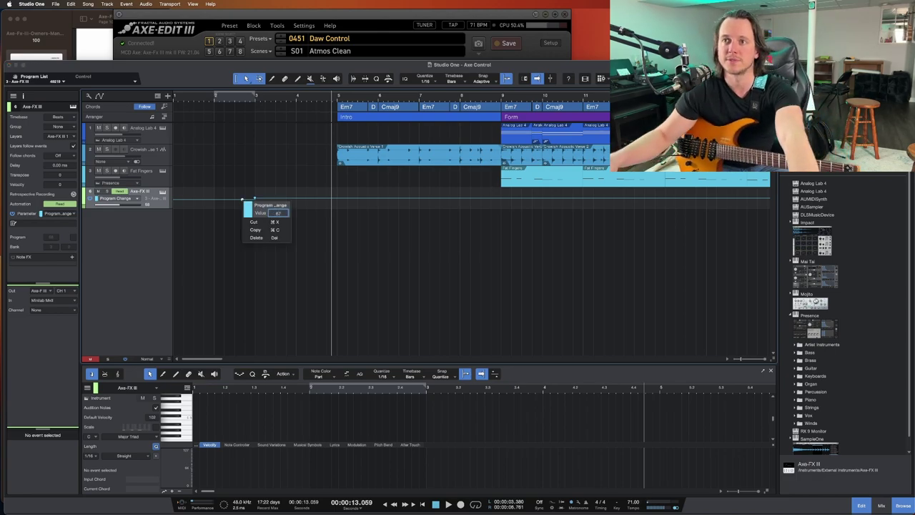
pyautogui.click(262, 293)
# - Play the song from just before the first Program Change point to test the preset switch
pyautogui.click(236, 100)
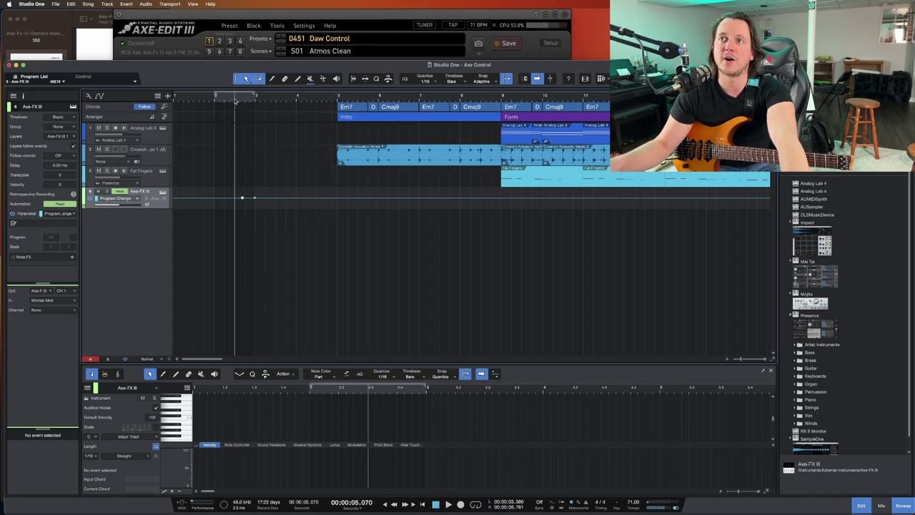
pyautogui.moveTo(242, 201)
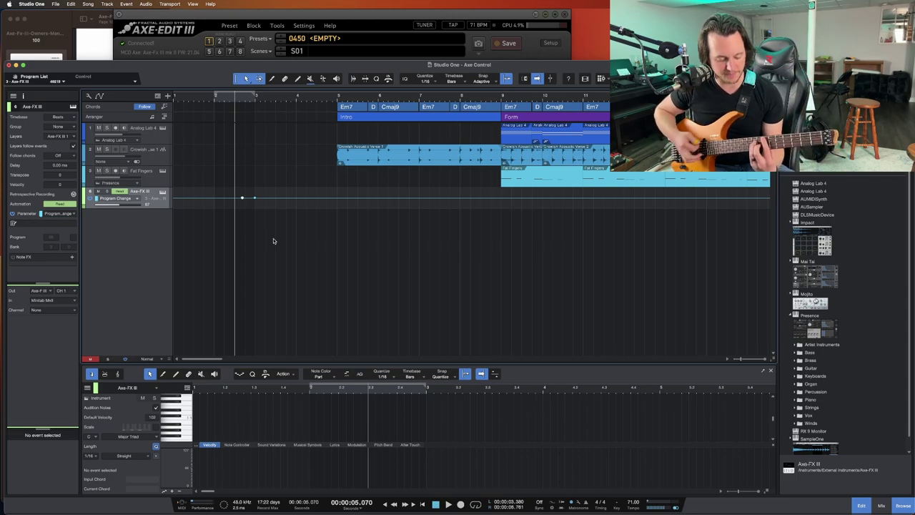
pyautogui.press('space')
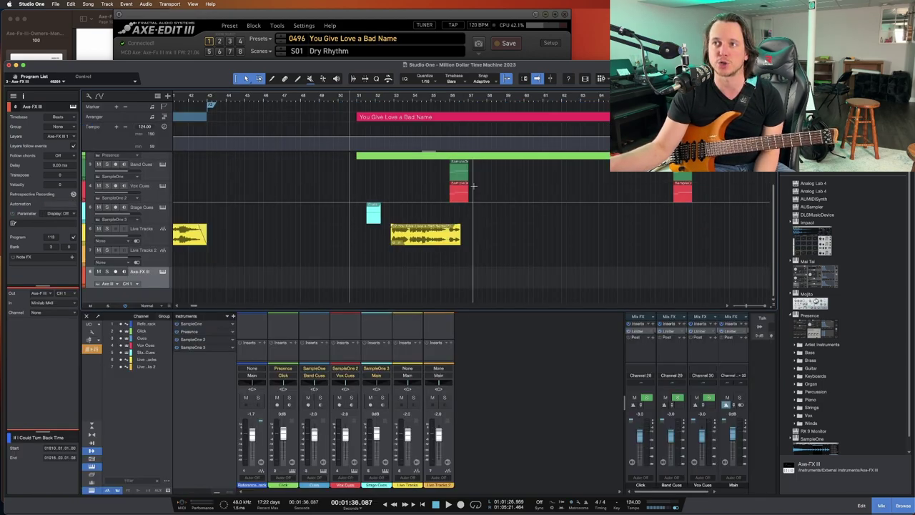
pyautogui.scroll(-5, 451, 96)
pyautogui.scroll(-2, 451, 97)
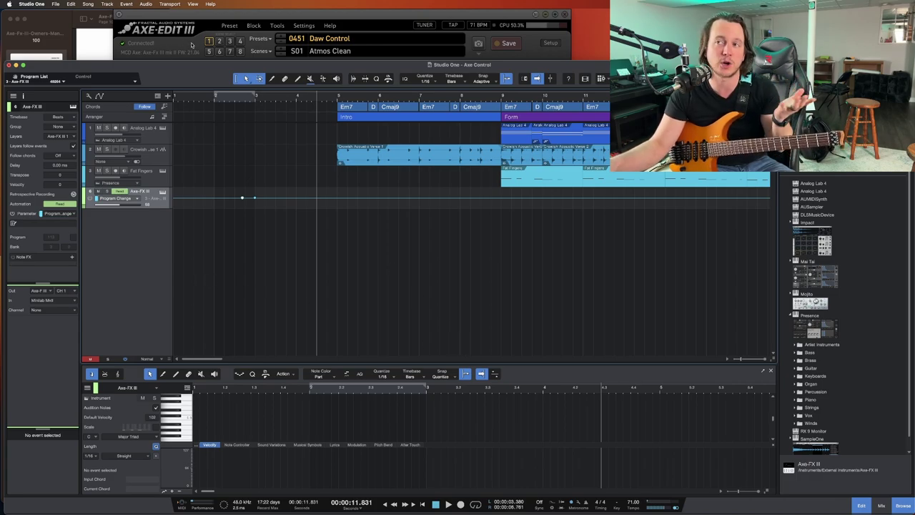
# - Locate to the start of the second Form section at bar 17 and hide the Axe-FX III track's automation lane
pyautogui.hscroll(5, 430, 214)
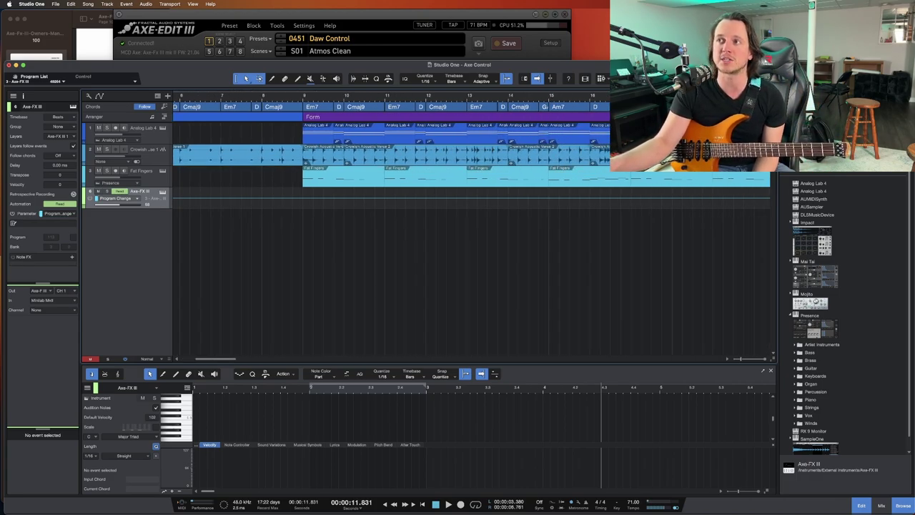
pyautogui.hotkey('shift', 'n')
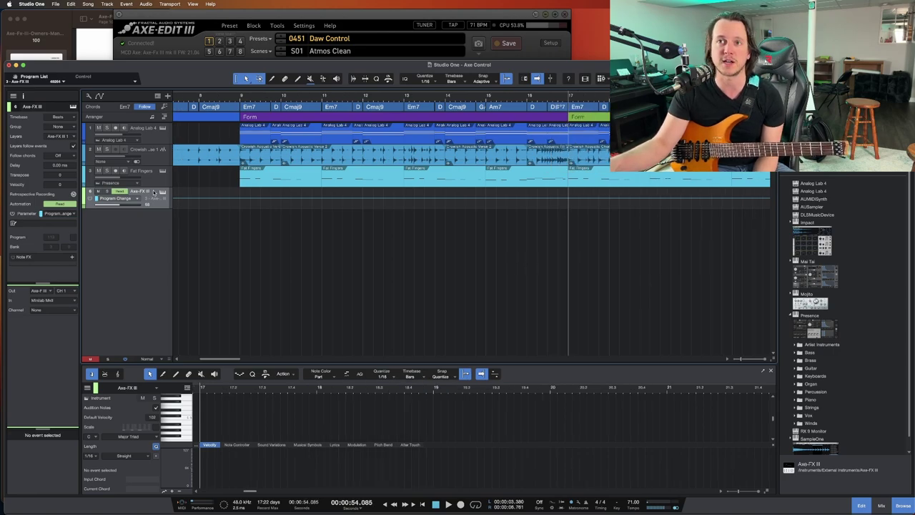
pyautogui.rightClick(153, 192)
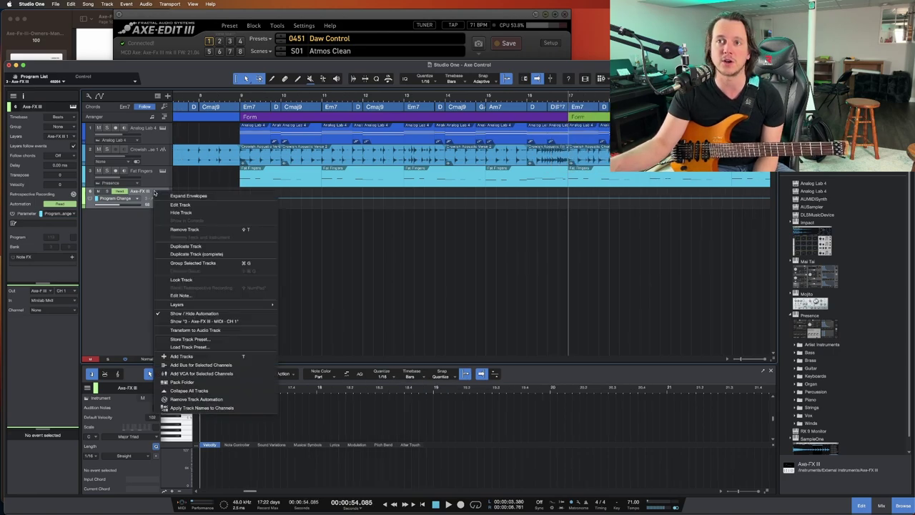
pyautogui.click(200, 321)
# - Create an instrument part on the Axe-FX III track, starting at bar 17 and one beat long
pyautogui.press('e')
pyautogui.press('e')
pyautogui.doubleClick(561, 195)
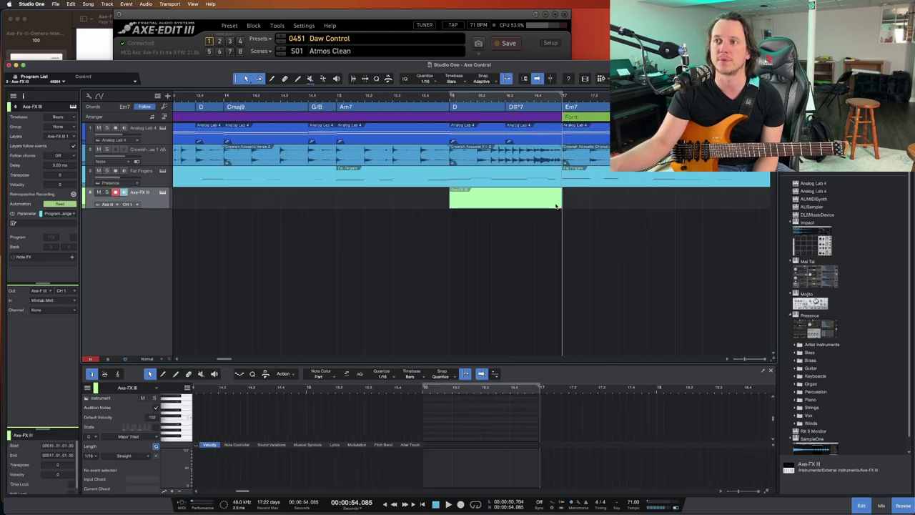
pyautogui.moveTo(535, 207); pyautogui.dragTo(590, 208)
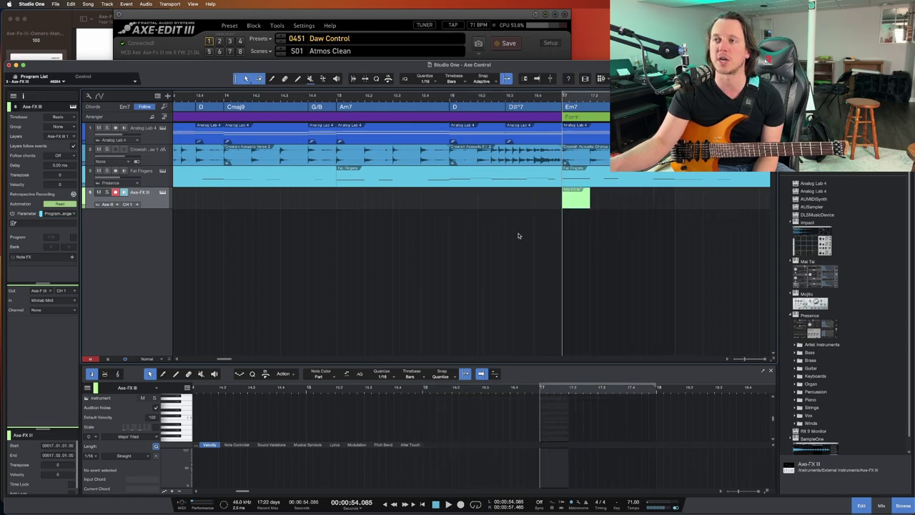
# - Add the Scenes controller (CC 26) as a lane in the note editor of the Axe-FX III part
pyautogui.scroll(5, 584, 95)
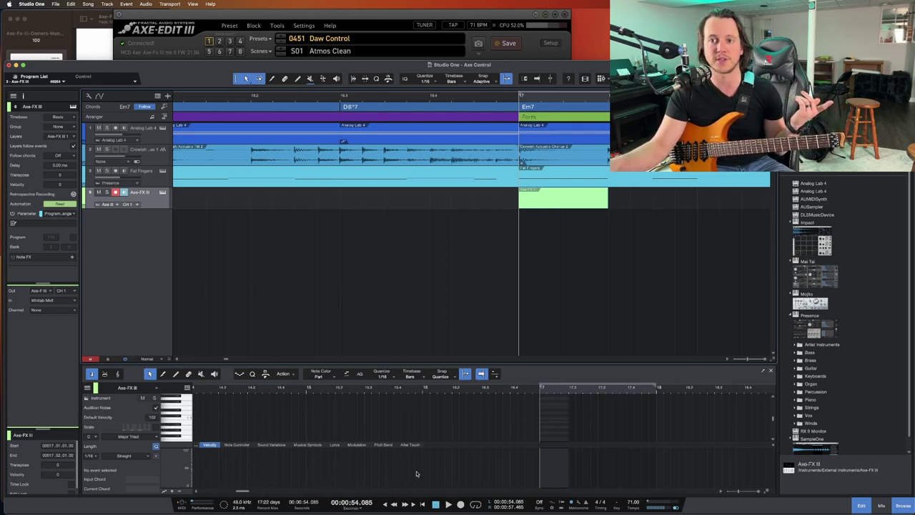
pyautogui.click(196, 448)
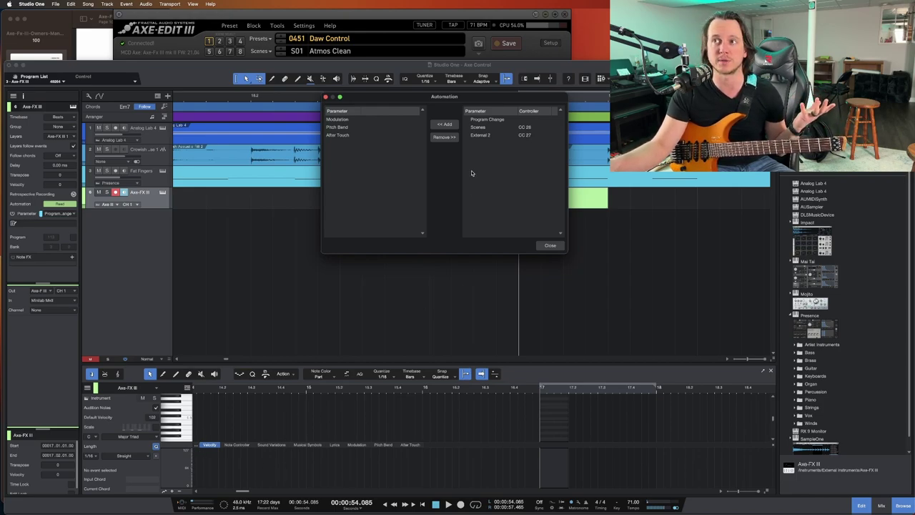
pyautogui.click(483, 129)
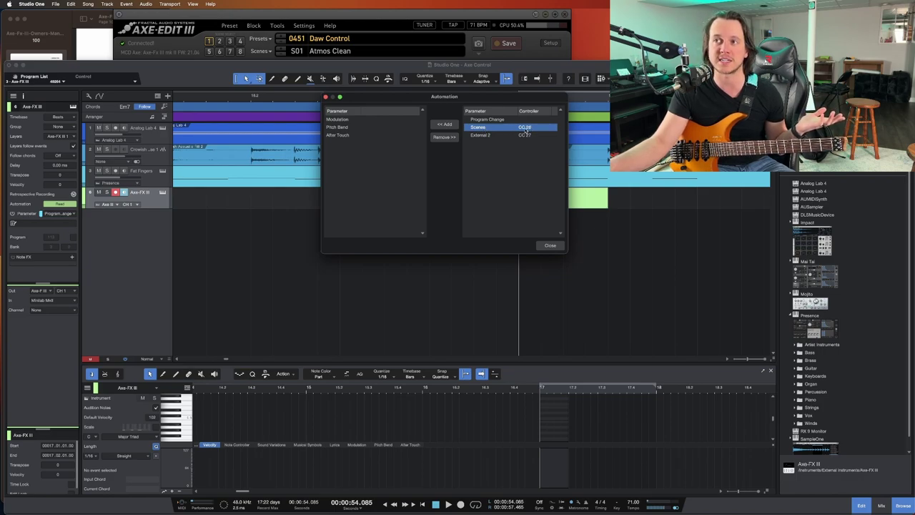
pyautogui.click(449, 126)
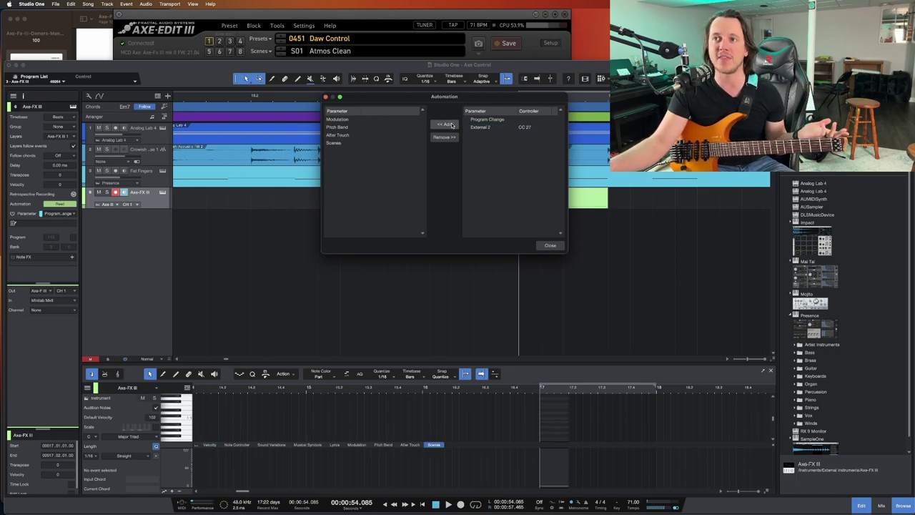
pyautogui.click(549, 246)
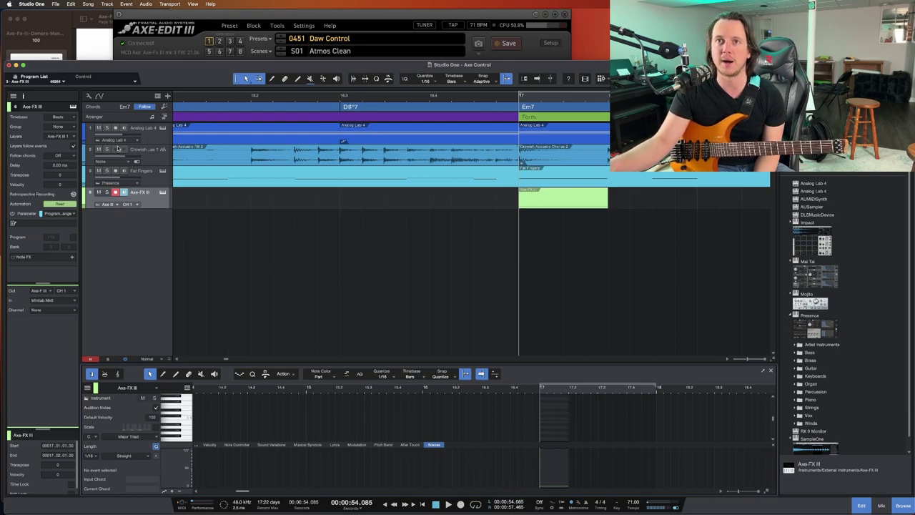
# - Consult the CC Value to Scene table on page 104 of the Axe-Fx III manual in Preview, and return to Studio One
pyautogui.click(86, 53)
pyautogui.scroll(-10, 172, 259)
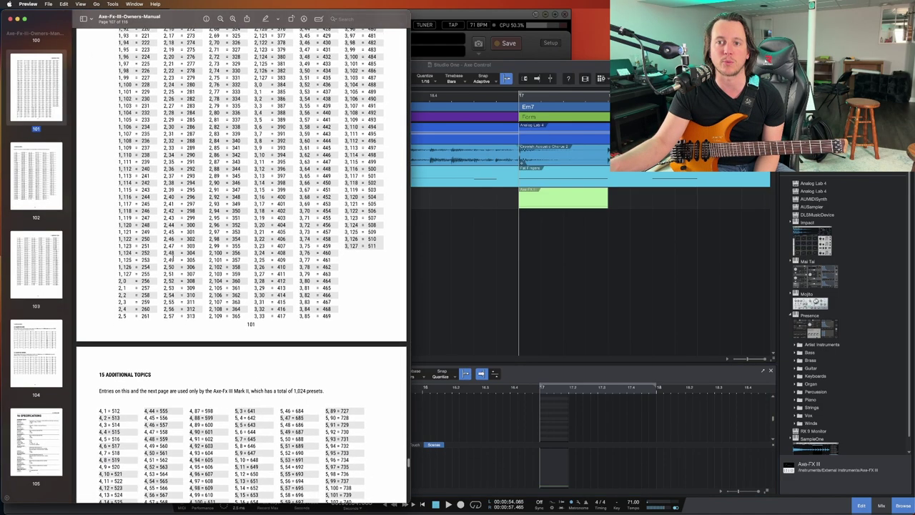
pyautogui.scroll(-15, 172, 258)
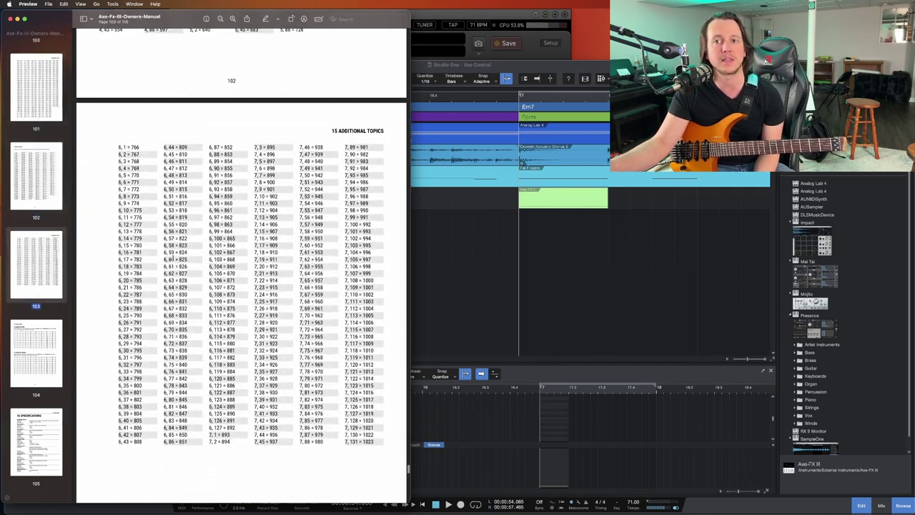
pyautogui.scroll(-1, 172, 259)
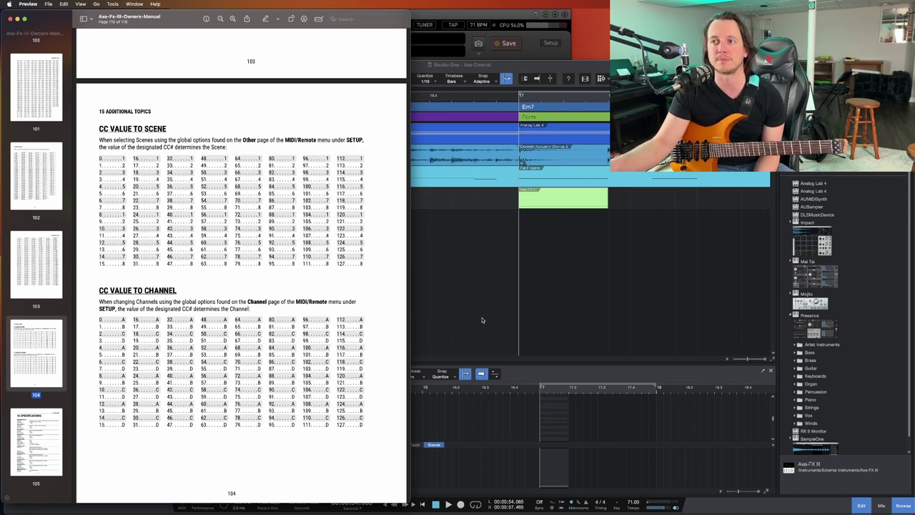
pyautogui.click(537, 55)
# - Add a point in the Scenes lane at bar 17 with the value that selects scene 2
pyautogui.click(542, 429)
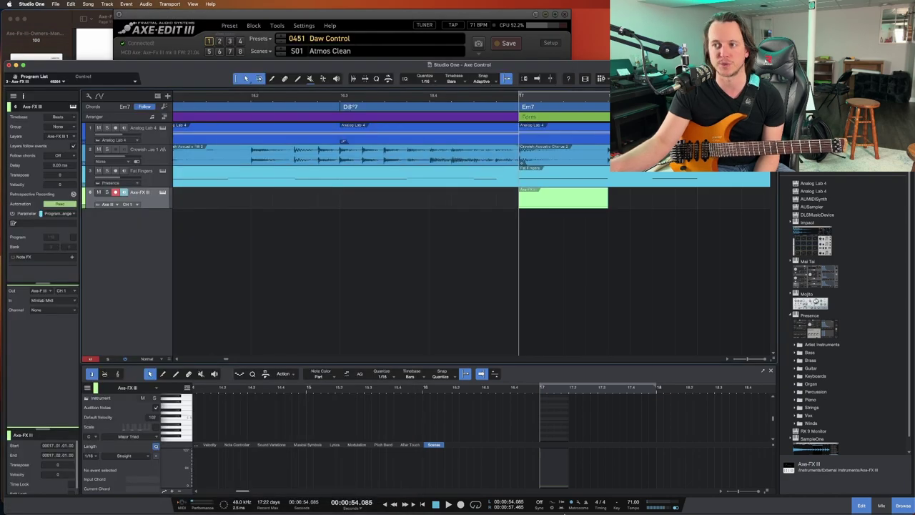
pyautogui.rightClick(540, 488)
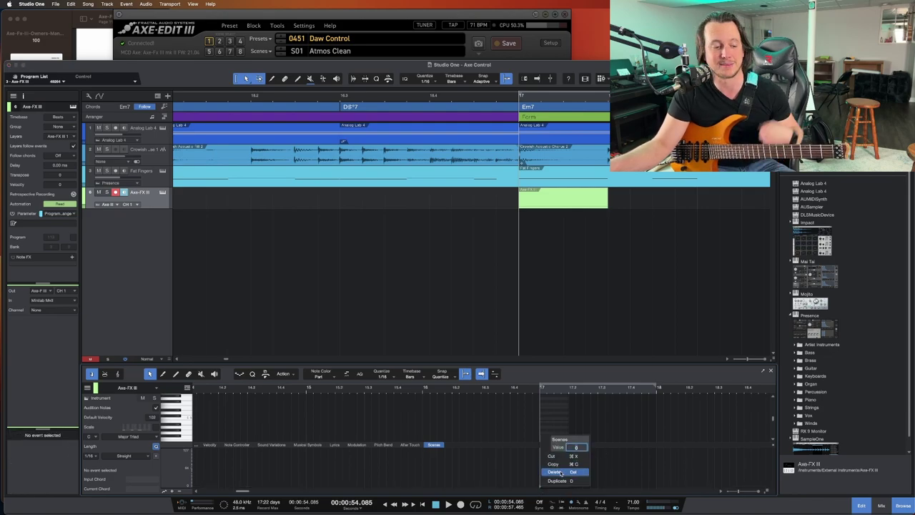
pyautogui.click(636, 470)
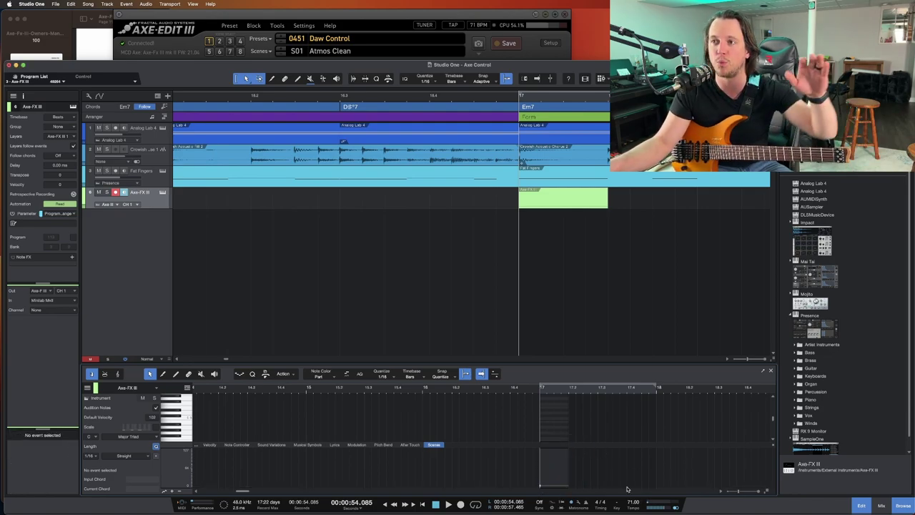
# - Play from just before bar 17 to test the scene change, and return the playhead to the D#°7 chord at 16.3
pyautogui.click(490, 100)
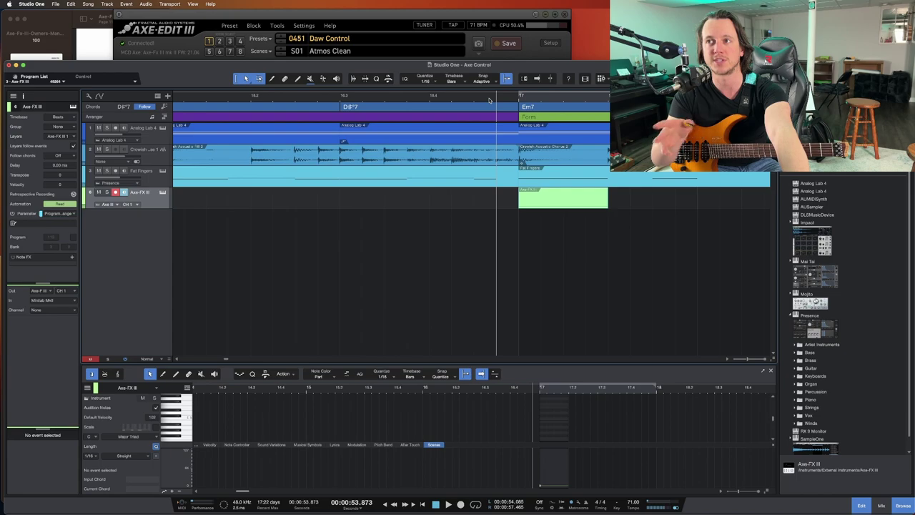
pyautogui.press('space')
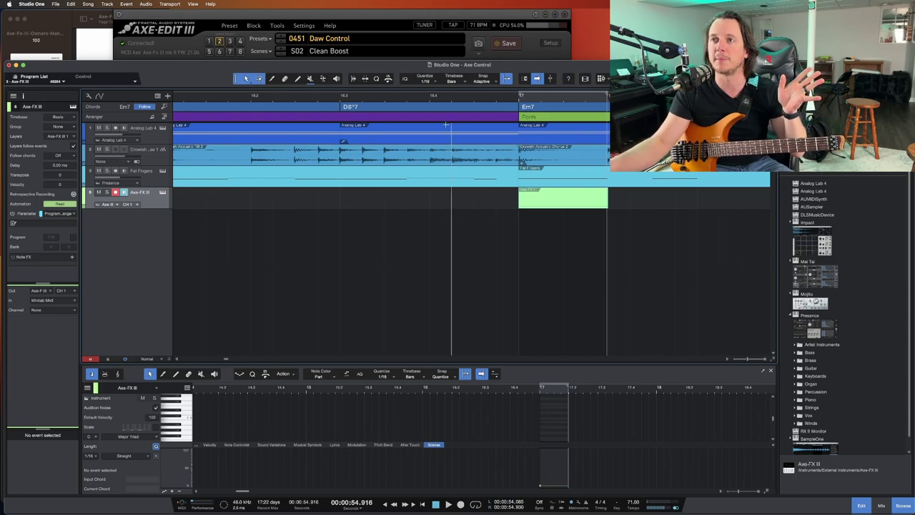
pyautogui.click(340, 98)
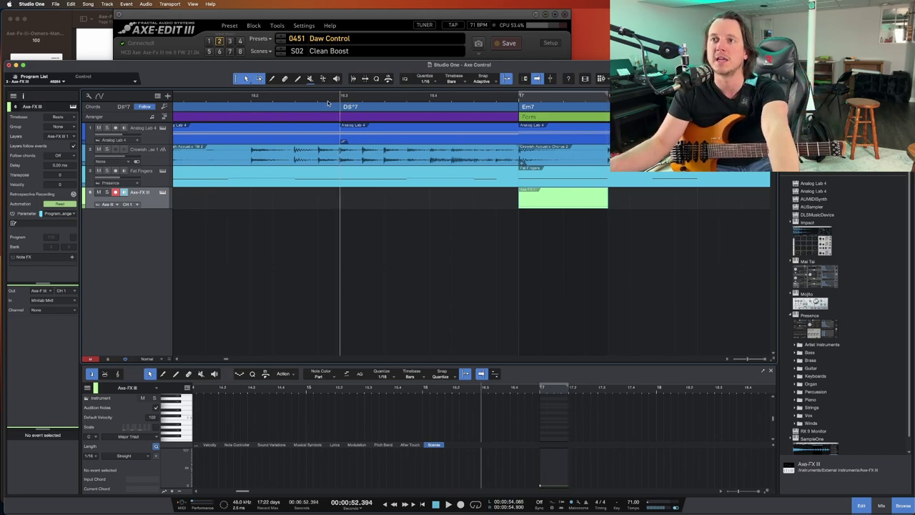
# - Duplicate the Axe-FX III part at bar 17 and place the copy at bar 9, where the first Form section starts
pyautogui.scroll(-5, 328, 104)
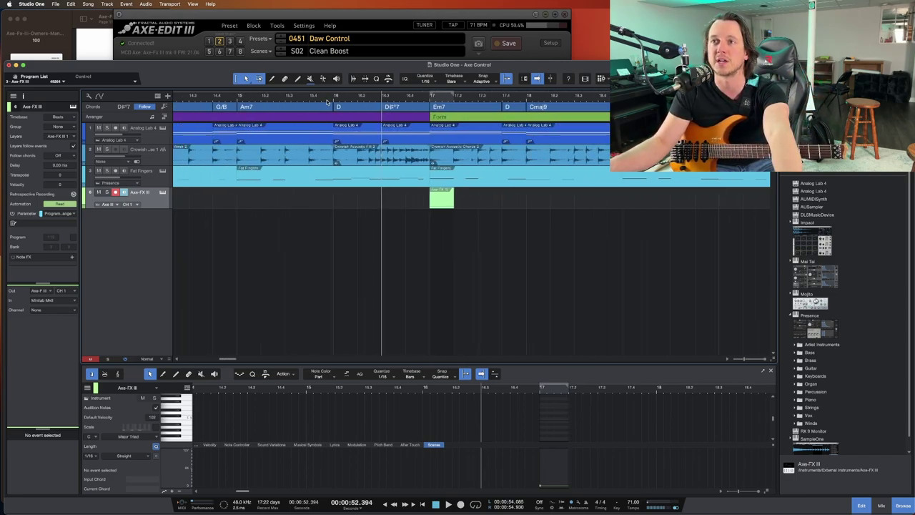
pyautogui.hscroll(-10, 328, 102)
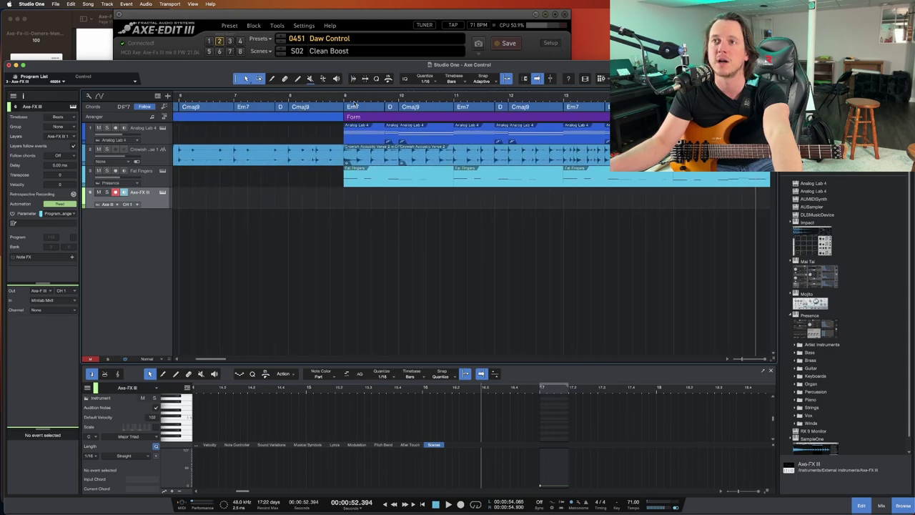
pyautogui.scroll(3, 343, 103)
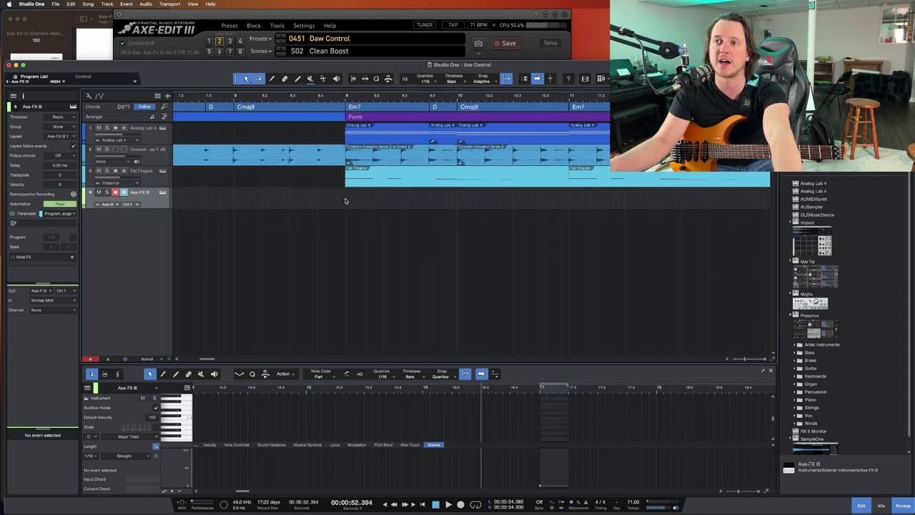
pyautogui.scroll(-5, 344, 201)
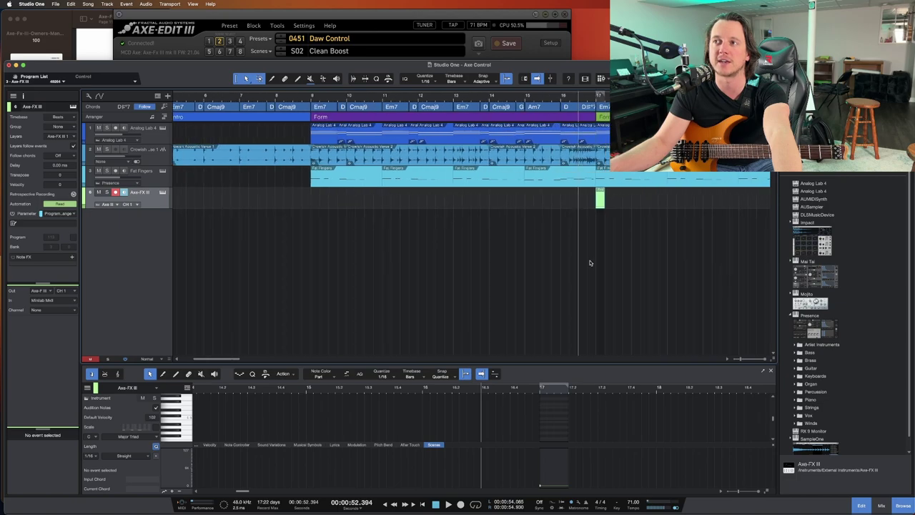
pyautogui.click(599, 204)
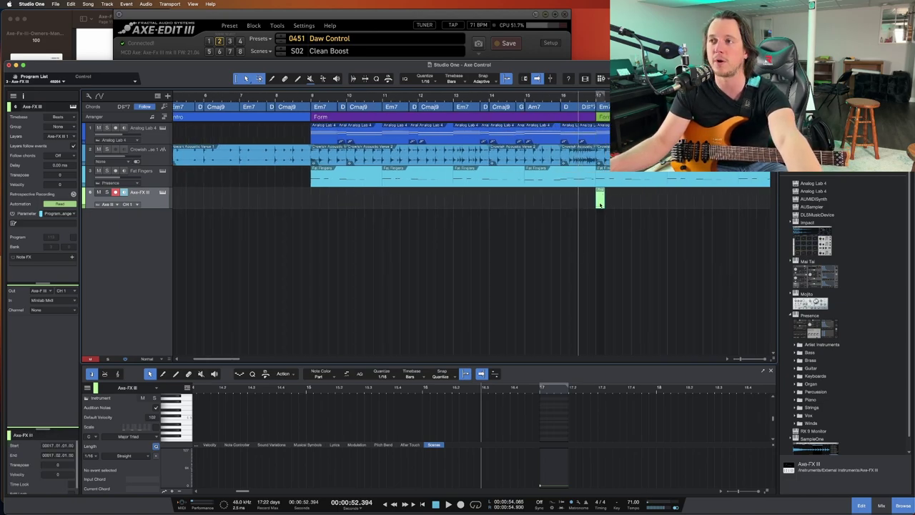
pyautogui.press('d')
pyautogui.moveTo(611, 207); pyautogui.dragTo(316, 203)
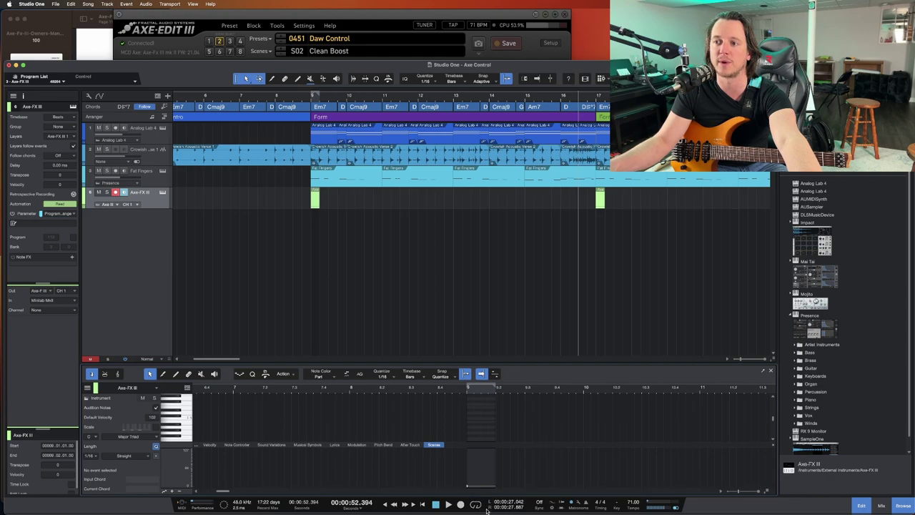
# - Duplicate the Axe-FX III part from bar 17 to bar 25 and set the copy's Scenes value to 2
pyautogui.hscroll(3, 537, 257)
pyautogui.hscroll(7, 551, 265)
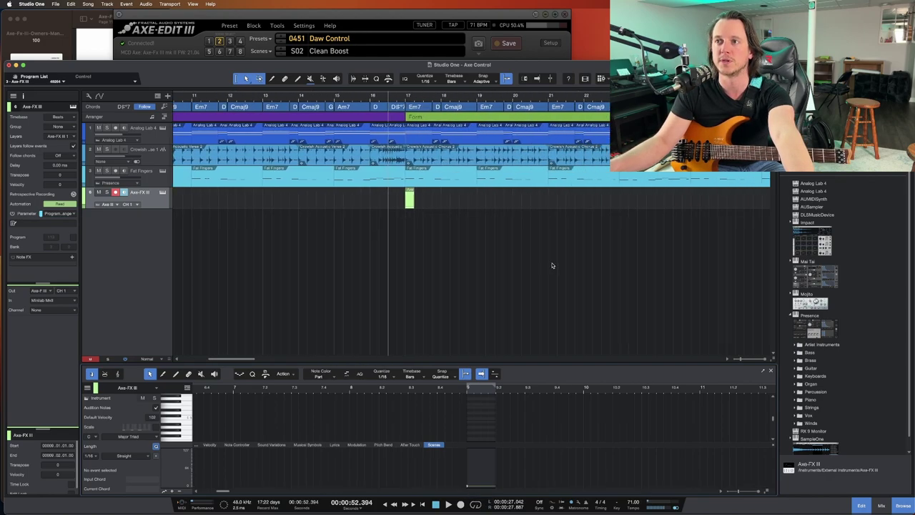
pyautogui.click(410, 201)
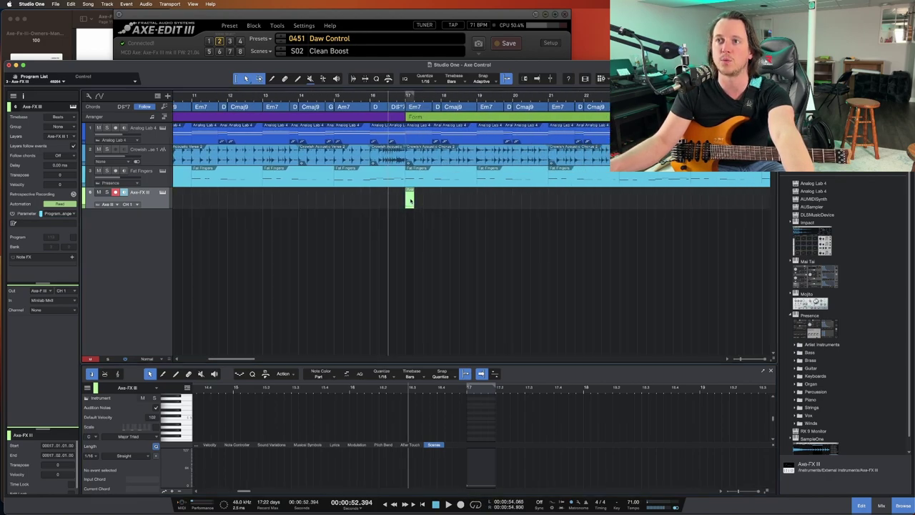
pyautogui.moveTo(410, 201); pyautogui.dragTo(696, 202)
pyautogui.rightClick(468, 487)
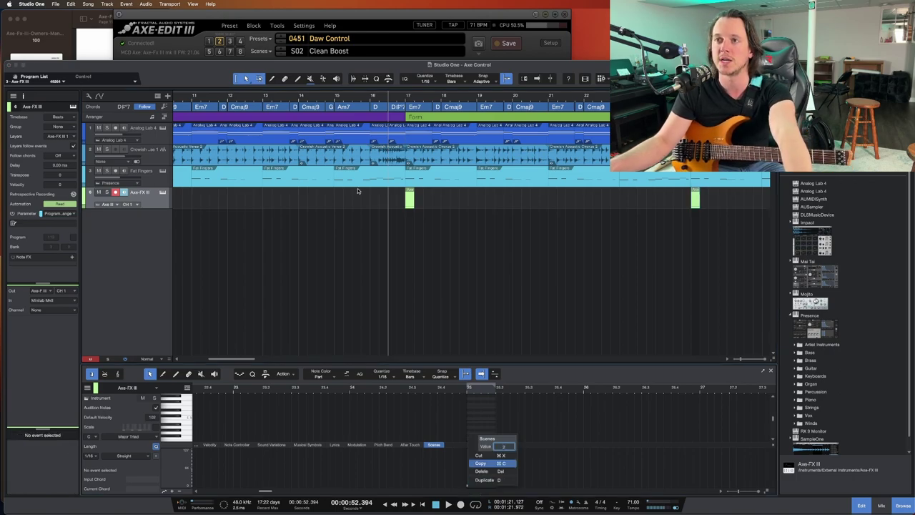
# - Play from just before bar 9, and again from bar 16 through the last Form section, to test the scene changes
pyautogui.hscroll(-5, 350, 215)
pyautogui.click(235, 99)
pyautogui.click(243, 98)
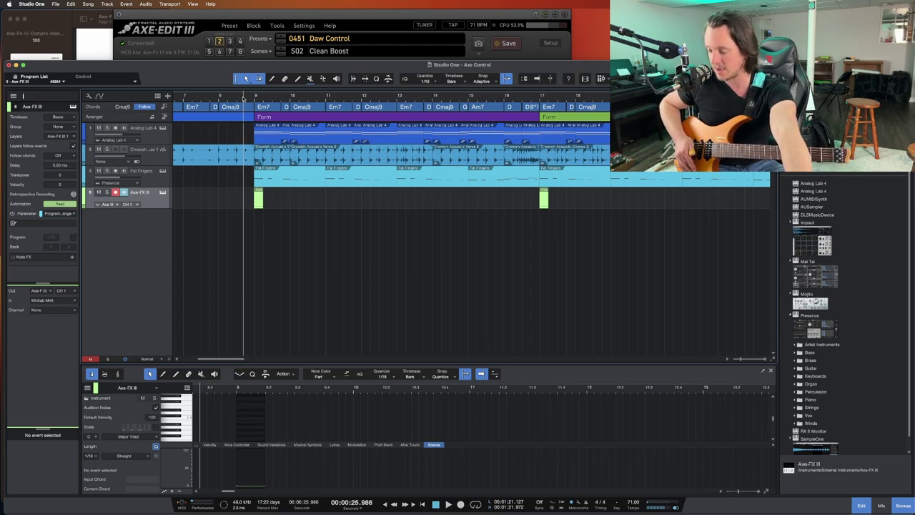
pyautogui.press('space')
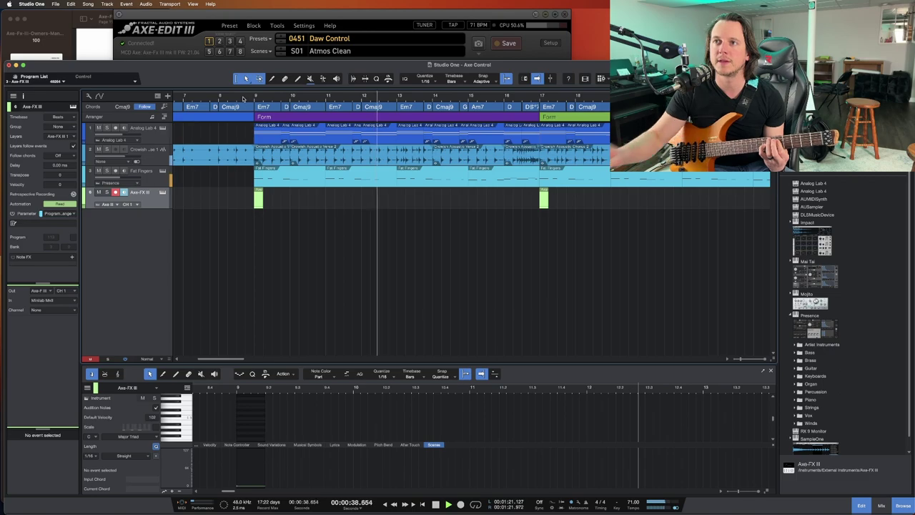
pyautogui.click(507, 105)
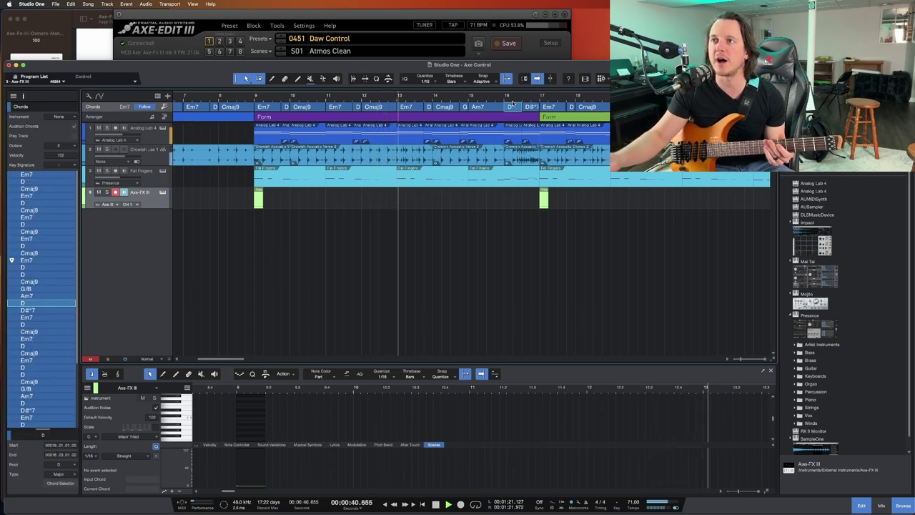
pyautogui.click(510, 97)
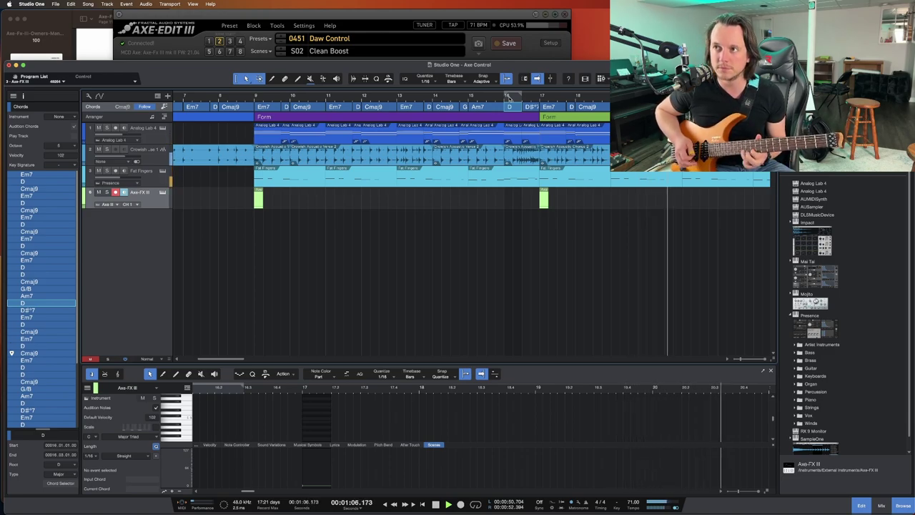
pyautogui.press('f')
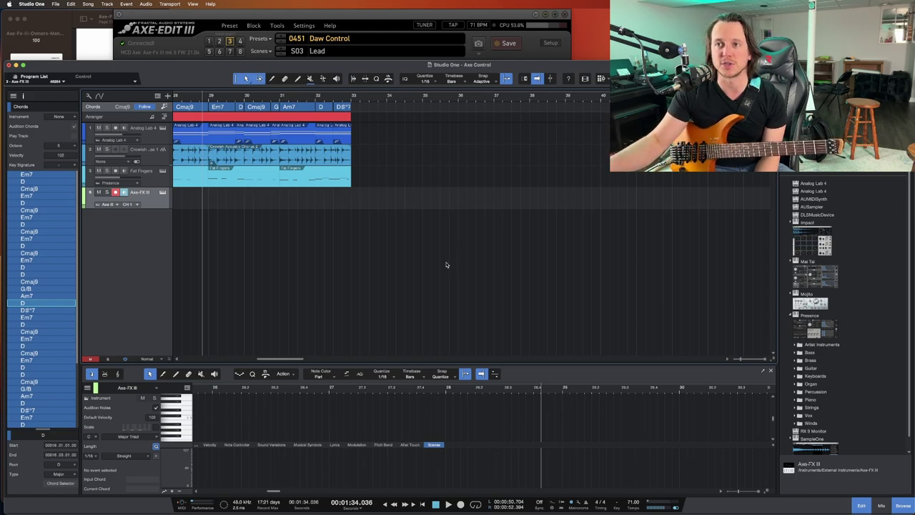
# - Hide the track inspector and add a second Axe-FX III external instrument track below the existing one
pyautogui.hscroll(-2, 422, 262)
pyautogui.hscroll(-10, 422, 262)
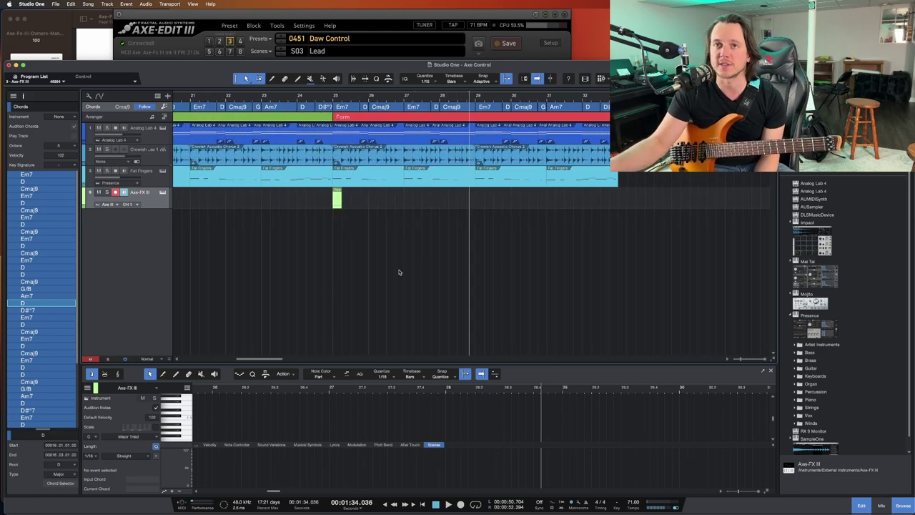
pyautogui.click(24, 96)
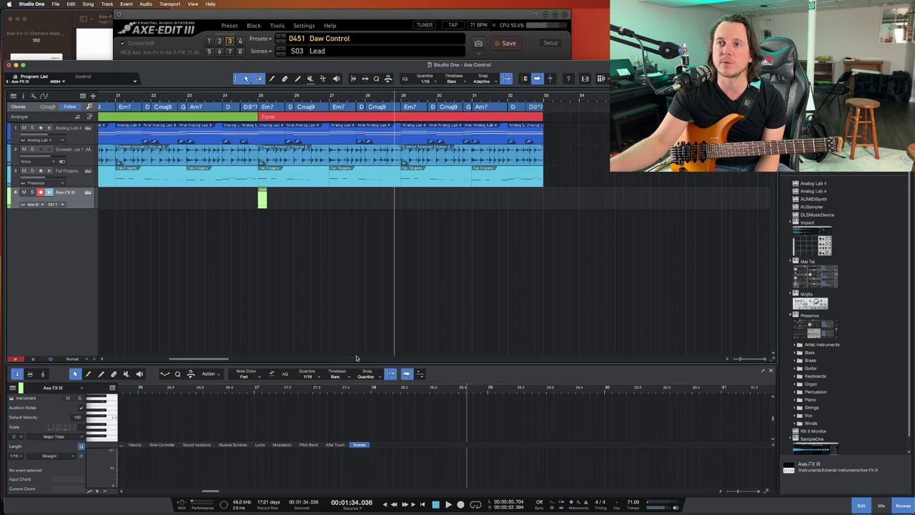
pyautogui.hscroll(-20, 282, 292)
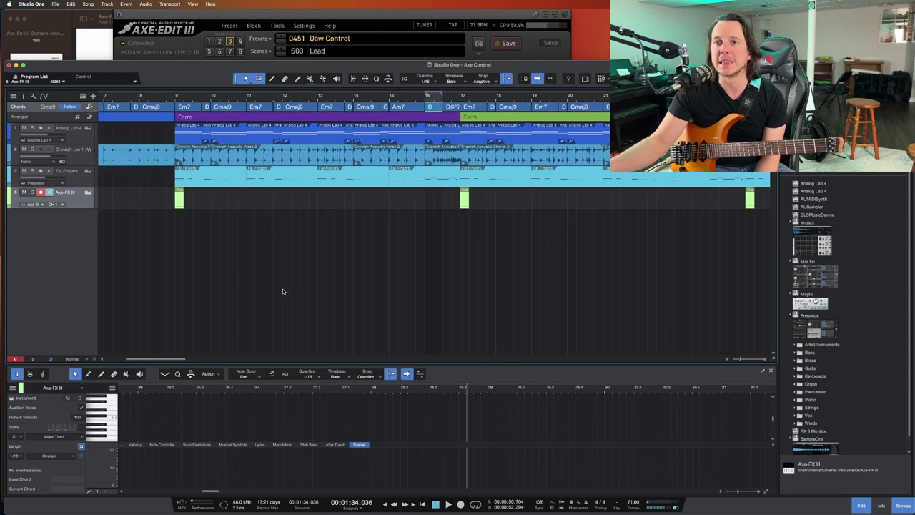
pyautogui.hscroll(-2, 283, 292)
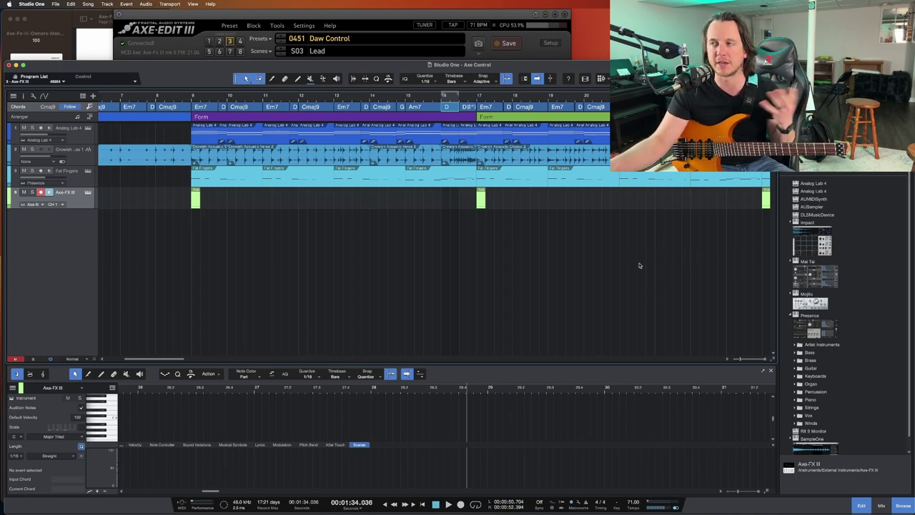
pyautogui.moveTo(808, 465); pyautogui.dragTo(579, 250)
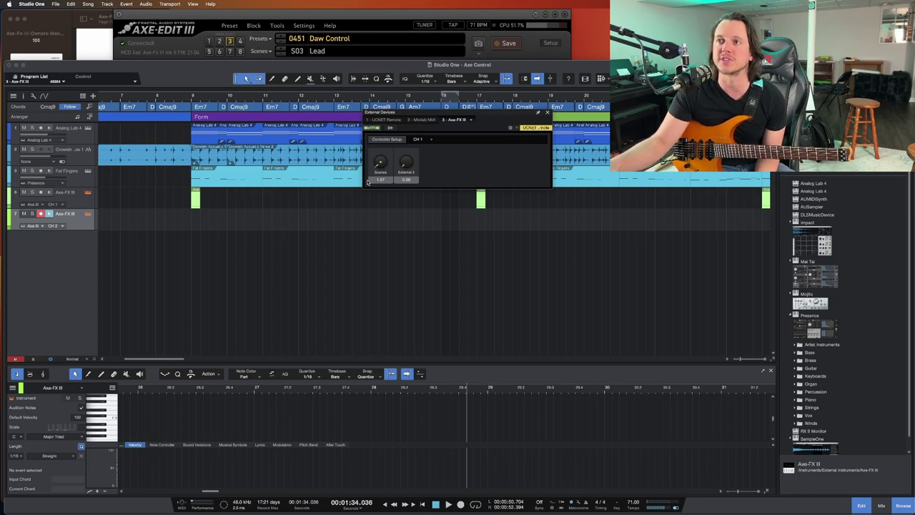
pyautogui.click(548, 113)
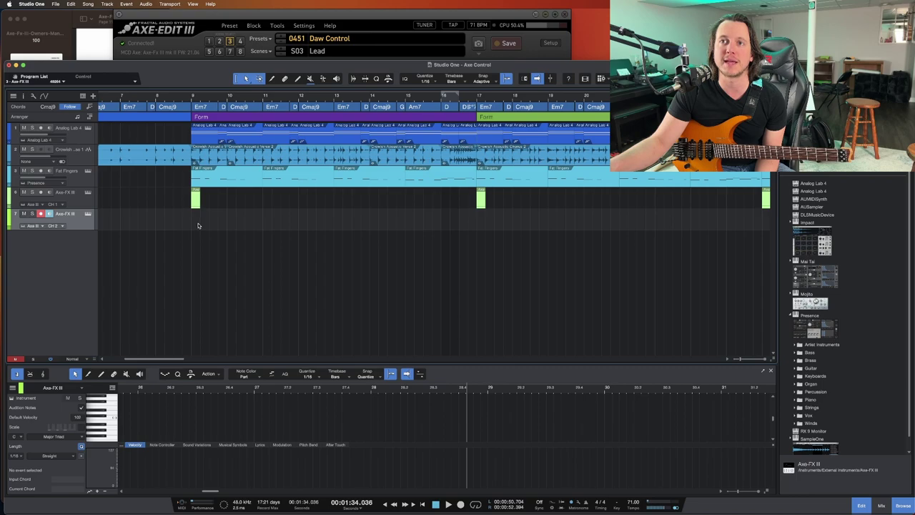
# - Create a part on the new Axe-FX III track at bar 5 and extend it to the song's end at bar 33
pyautogui.hscroll(-5, 198, 226)
pyautogui.doubleClick(238, 228)
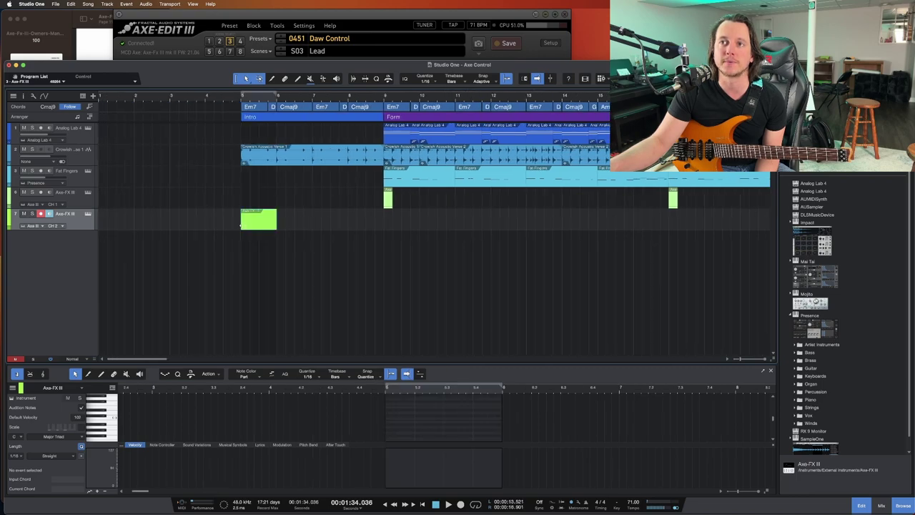
pyautogui.press('w')
pyautogui.press('w')
pyautogui.press('w')
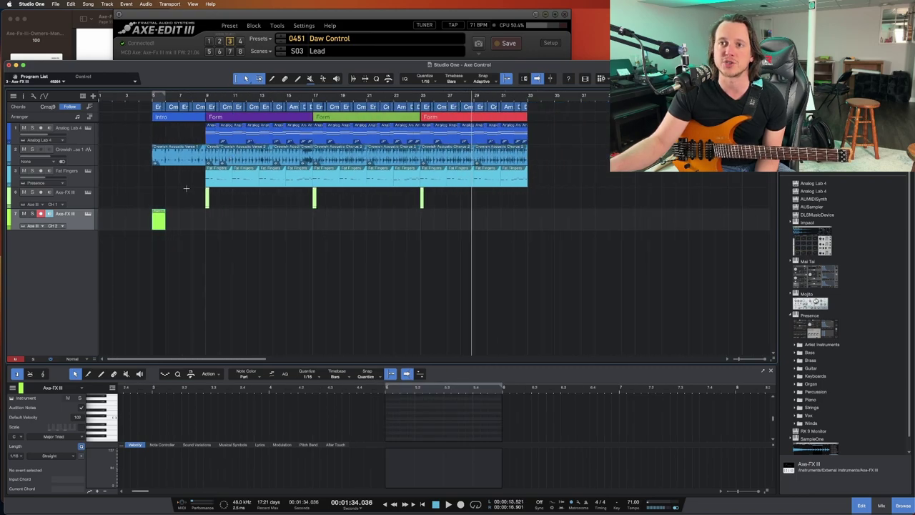
pyautogui.moveTo(167, 221); pyautogui.dragTo(527, 225)
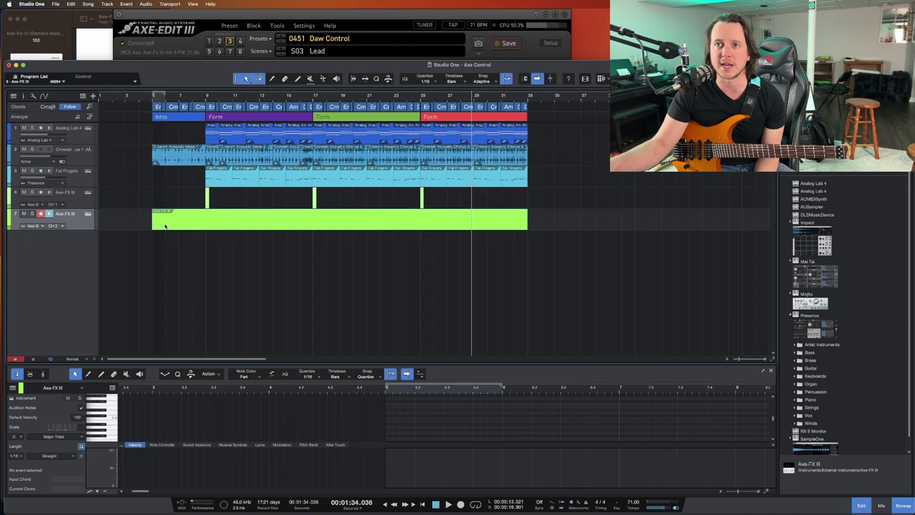
# - Add the External 2 (CC 27) automation lane to the new part and place a low starting point at bar 5
pyautogui.click(122, 446)
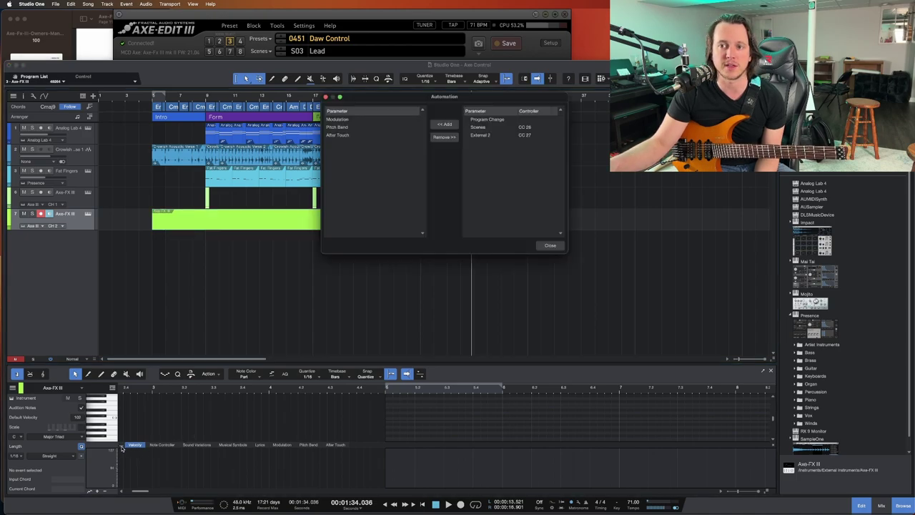
pyautogui.click(516, 135)
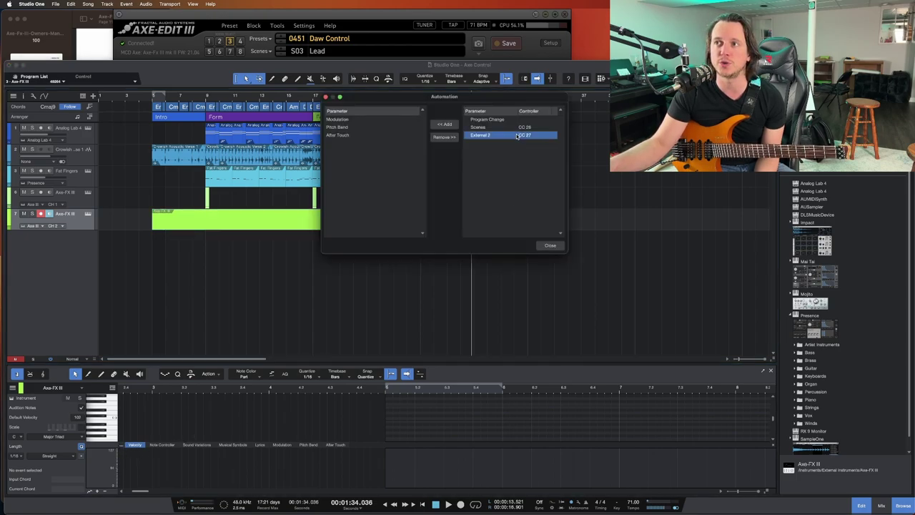
pyautogui.click(445, 125)
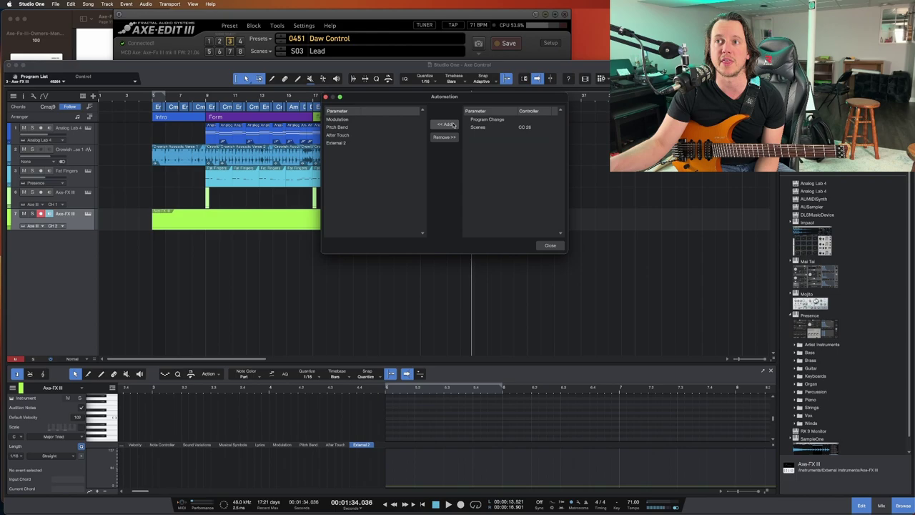
pyautogui.click(550, 246)
pyautogui.moveTo(387, 489); pyautogui.dragTo(387, 473)
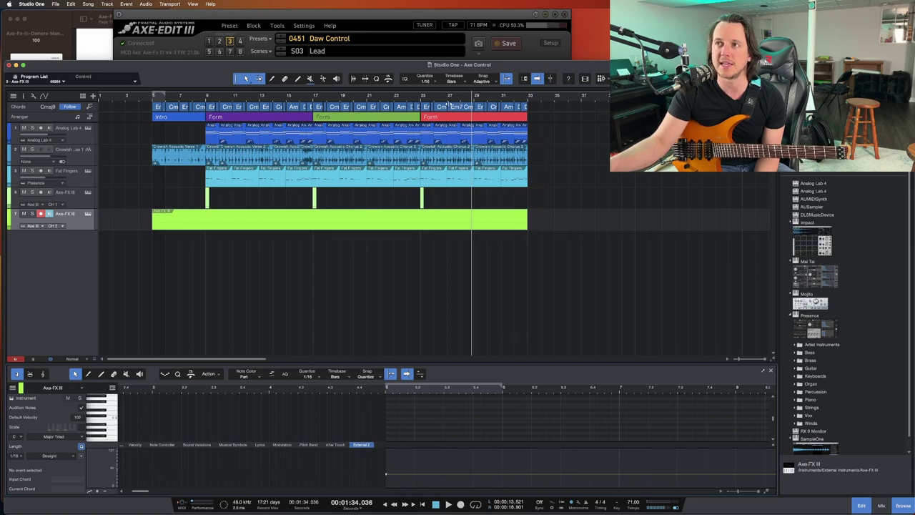
# - Draw an External 2 curve that rises from bar 31 to the maximum before bar 32 and holds there
pyautogui.scroll(3, 485, 98)
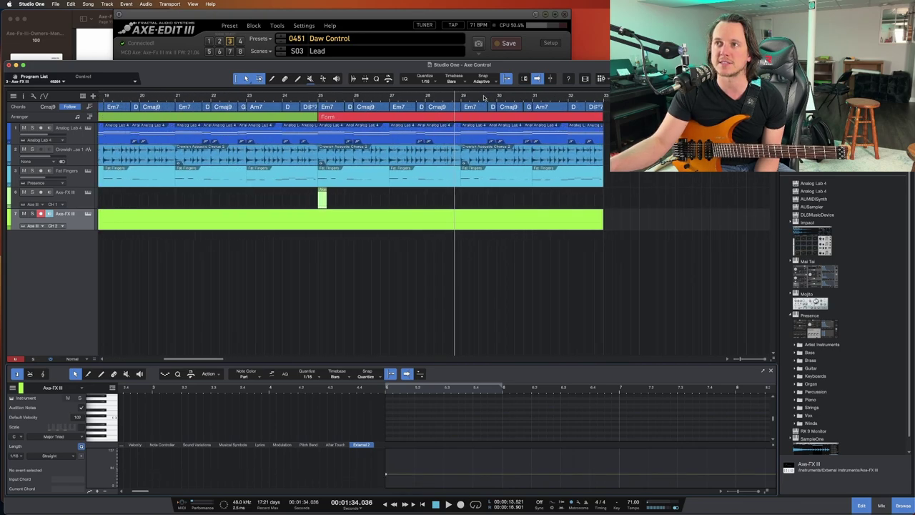
pyautogui.click(533, 101)
pyautogui.scroll(1, 533, 101)
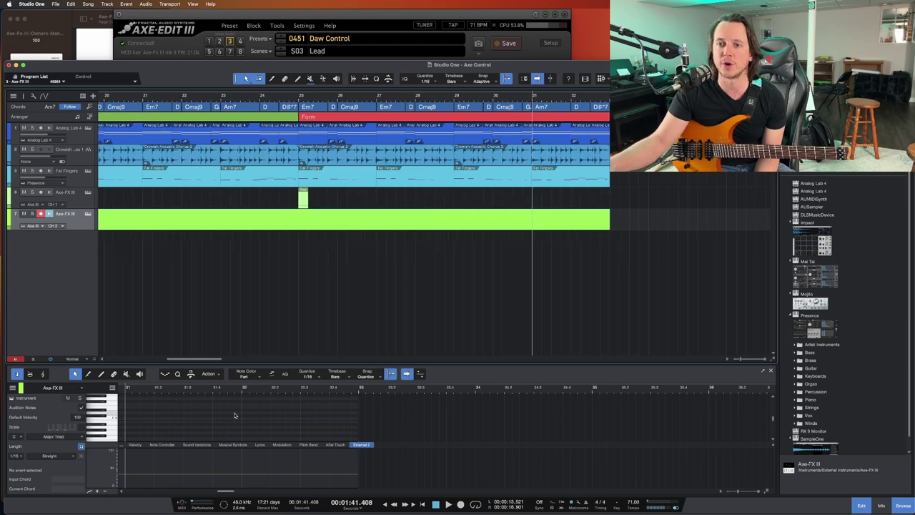
pyautogui.click(101, 374)
pyautogui.moveTo(191, 471)
pyautogui.mouseDown()
pyautogui.moveTo(360, 427)
pyautogui.moveTo(365, 472)
pyautogui.mouseUp()
pyautogui.click(76, 374)
pyautogui.moveTo(363, 478); pyautogui.dragTo(483, 477)
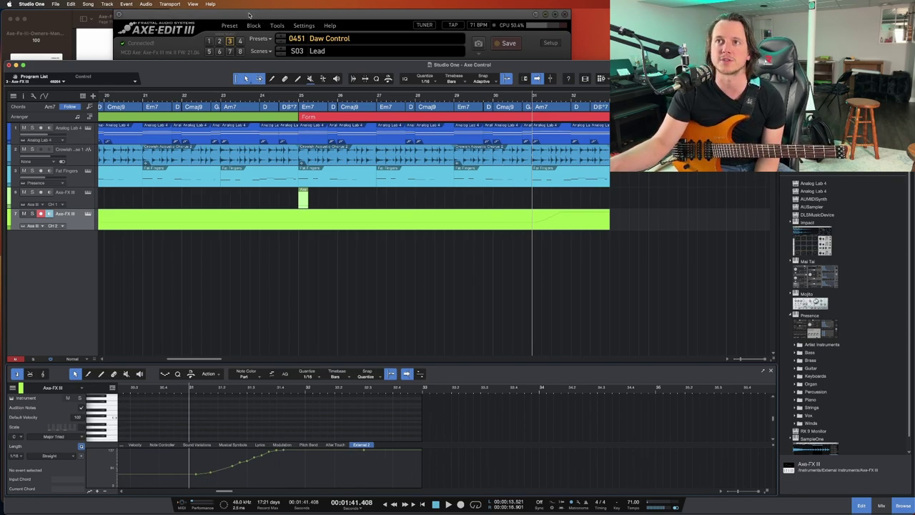
# - Switch to Axe-Edit III and open the Master page of the MultDly block after reviewing its delay pages
pyautogui.click(250, 14)
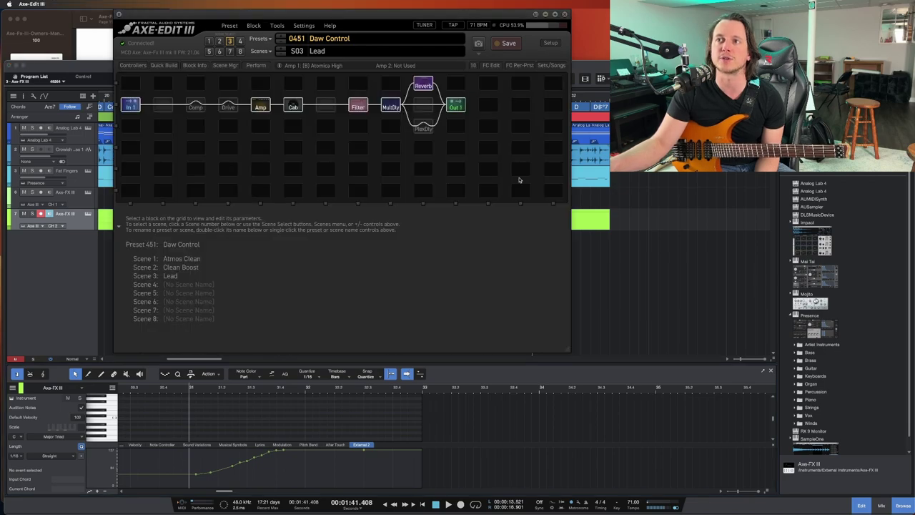
pyautogui.click(391, 107)
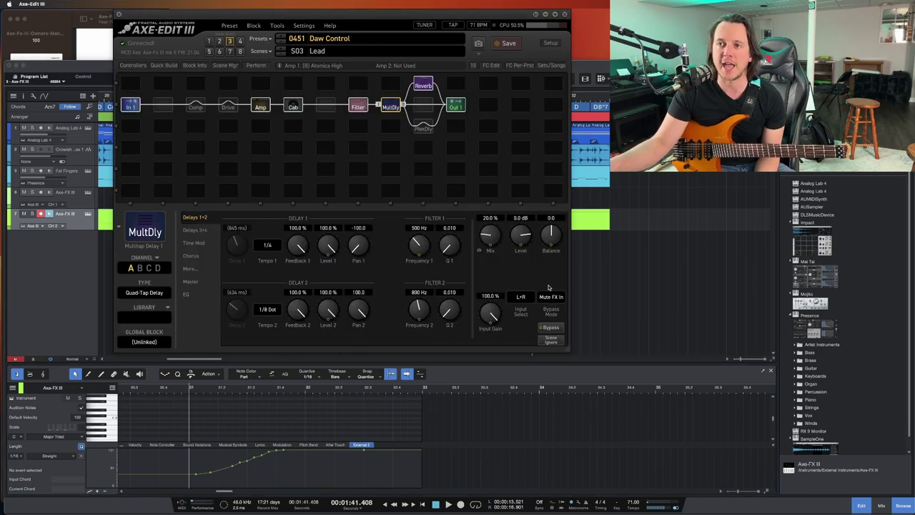
pyautogui.click(205, 231)
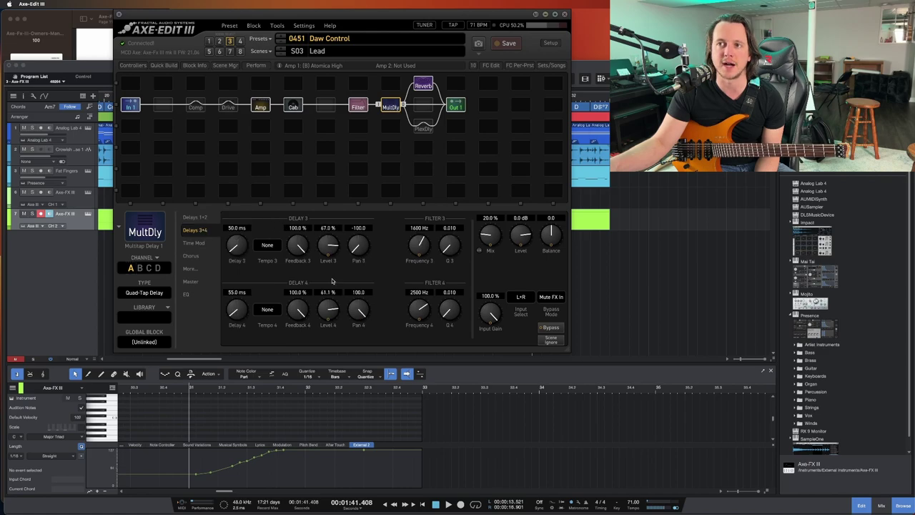
pyautogui.click(195, 217)
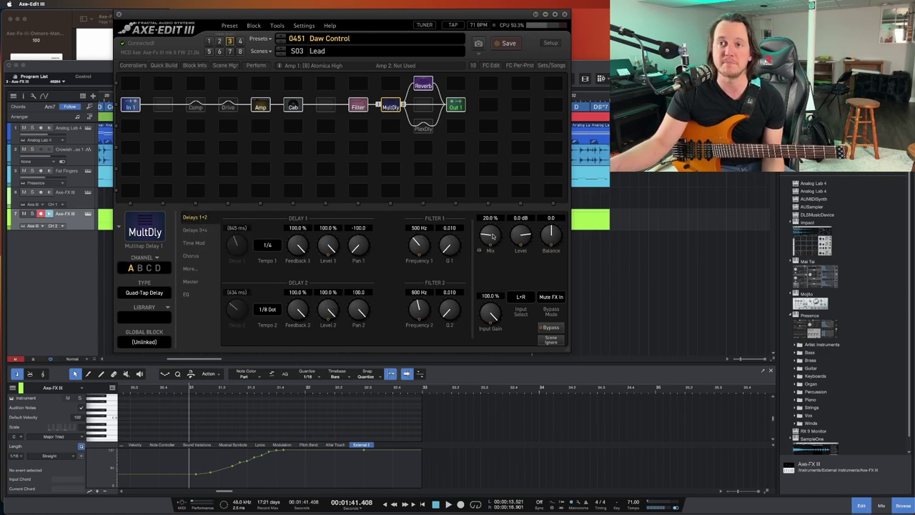
pyautogui.click(191, 281)
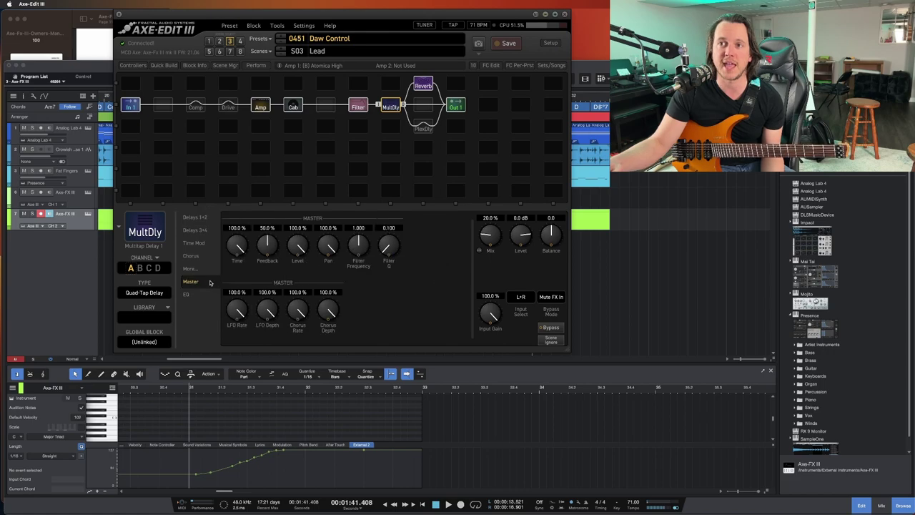
# - Assign External 2 as Source 1 of the modifier on the Multitap Delay's Mix
pyautogui.rightClick(488, 237)
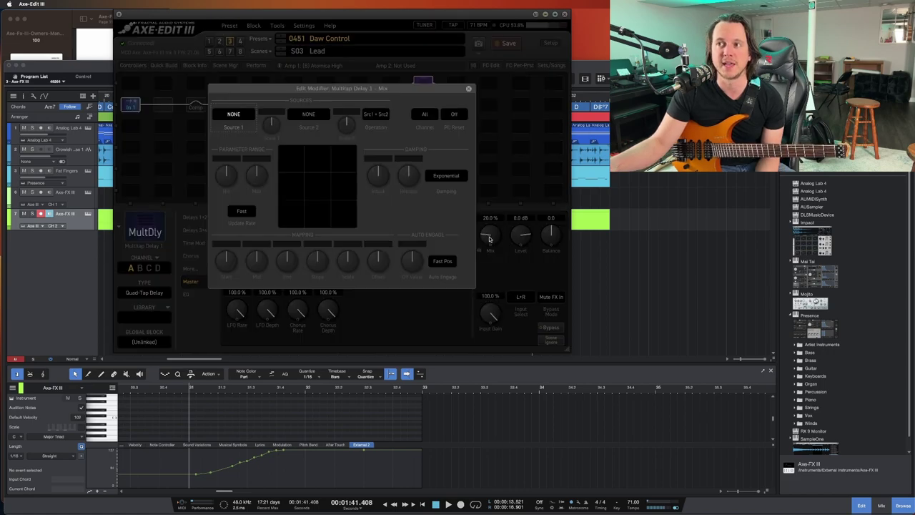
pyautogui.click(228, 114)
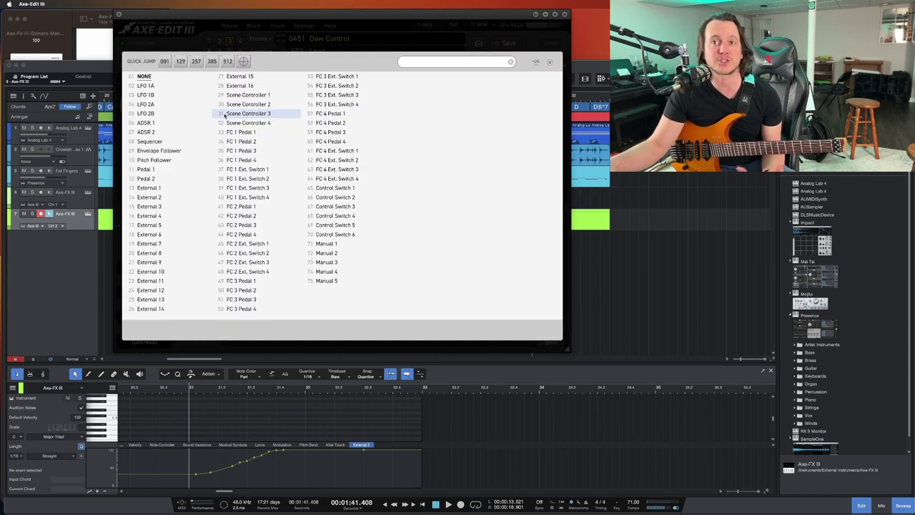
pyautogui.click(150, 198)
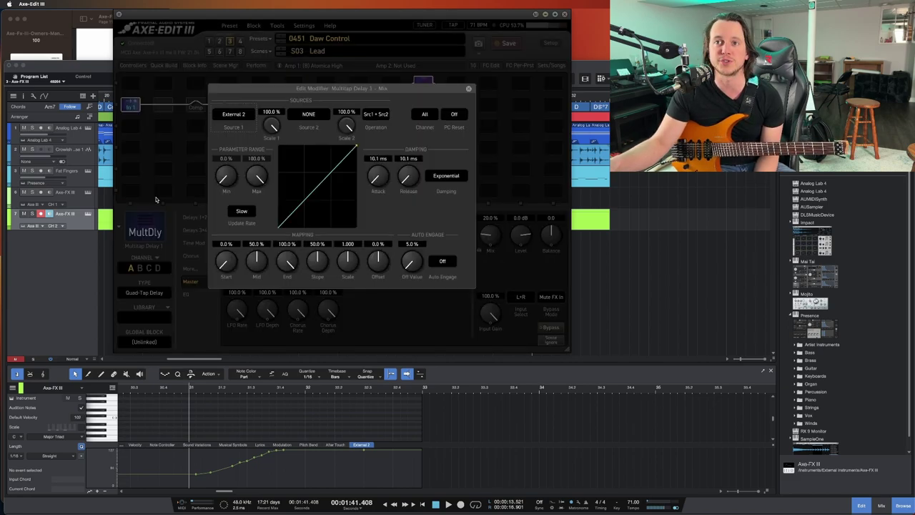
pyautogui.click(469, 89)
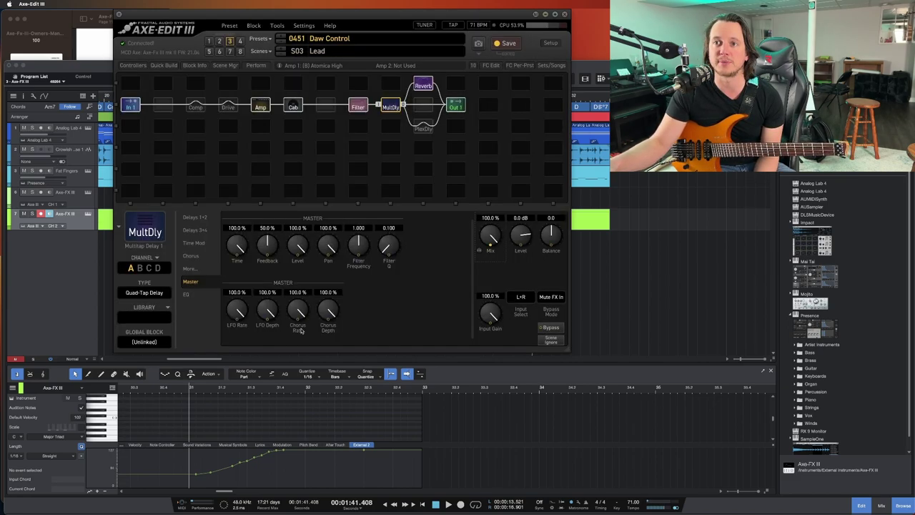
# - Assign External 2 as Source 1 of the modifier on the Multitap Delay's master Feedback
pyautogui.rightClick(267, 247)
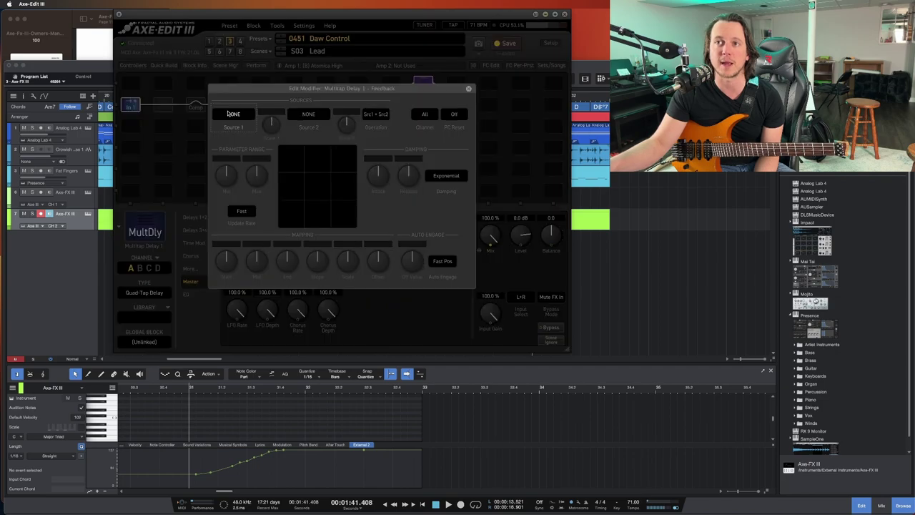
pyautogui.click(229, 114)
pyautogui.click(169, 198)
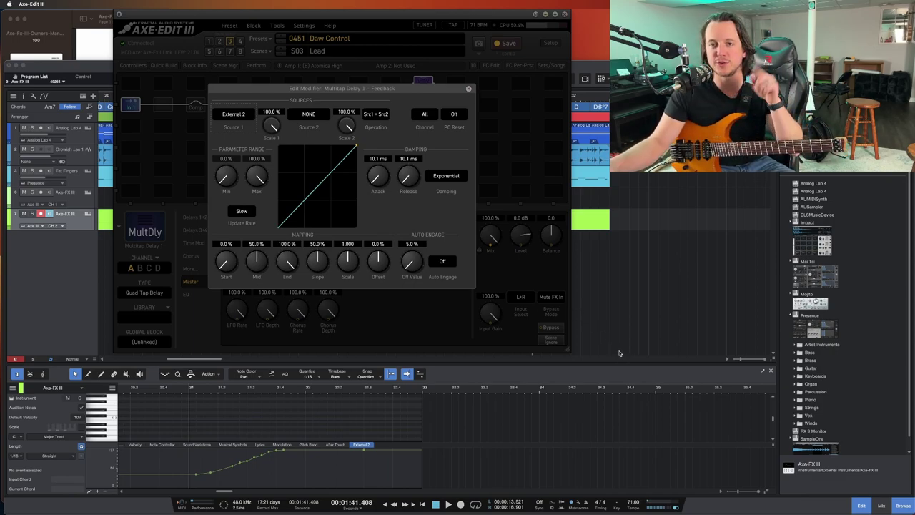
# - Close the Feedback modifier, move Studio One's playback position to just before bar 24, and check the delay's Mix and Feedback in Axe-Edit III
pyautogui.click(451, 307)
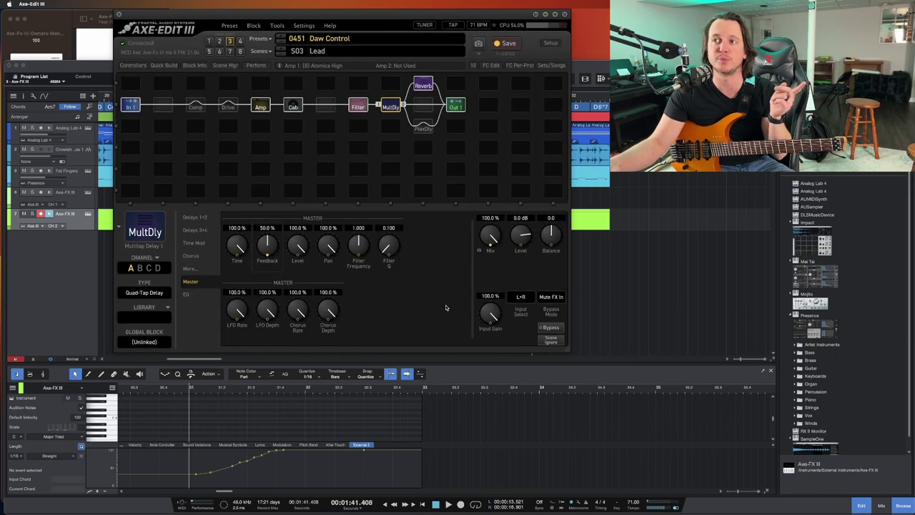
pyautogui.click(645, 308)
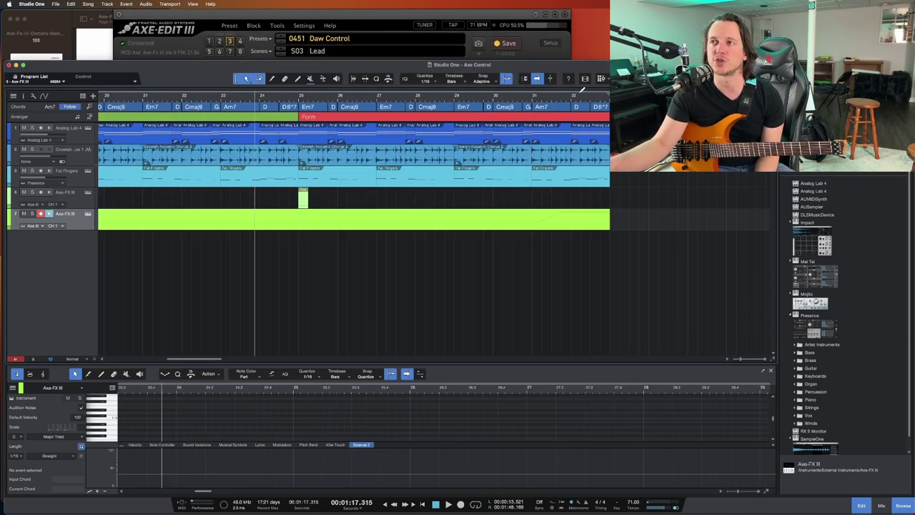
pyautogui.click(383, 14)
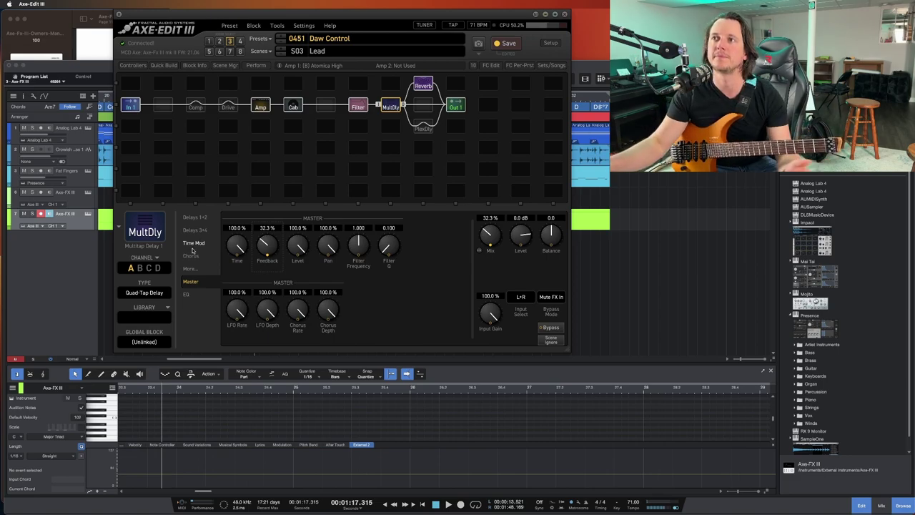
pyautogui.press('super+Tab')
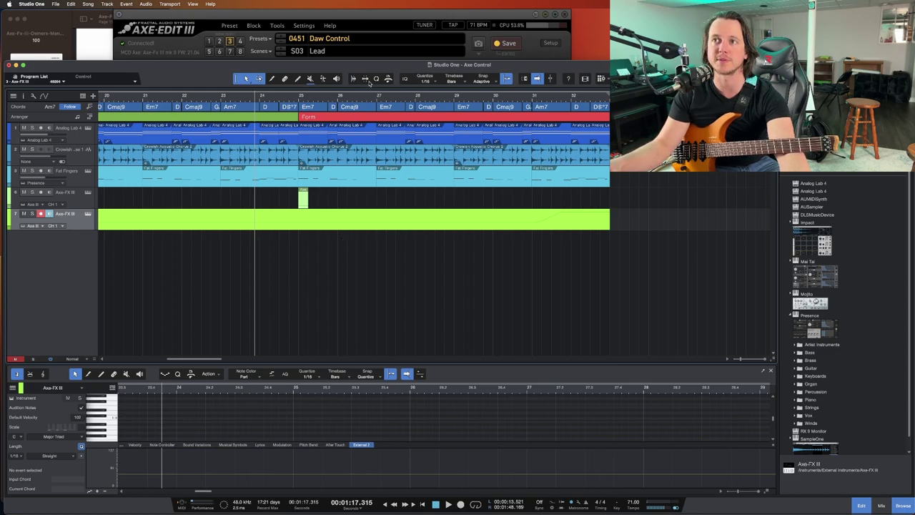
# - Play the song from bar 27 in Studio One, view the MultDly Master page in Axe-Edit III, and stop playback
pyautogui.click(377, 100)
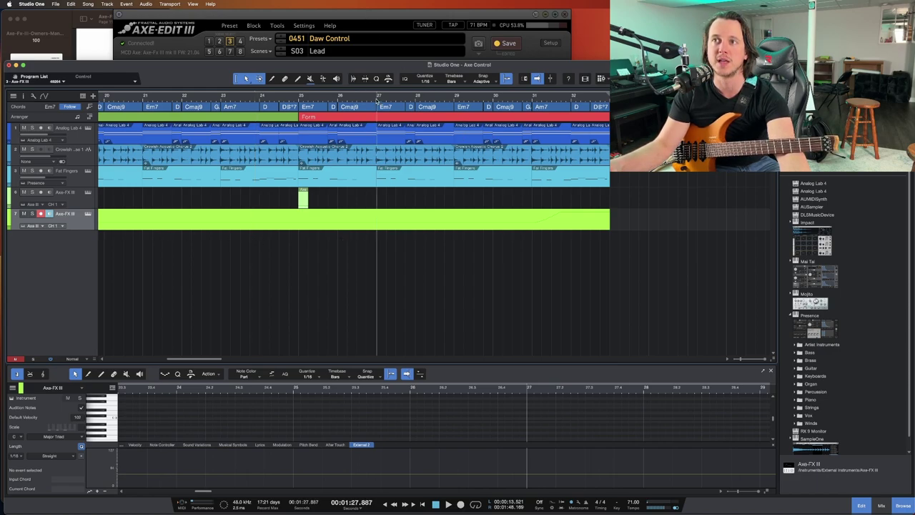
pyautogui.click(353, 18)
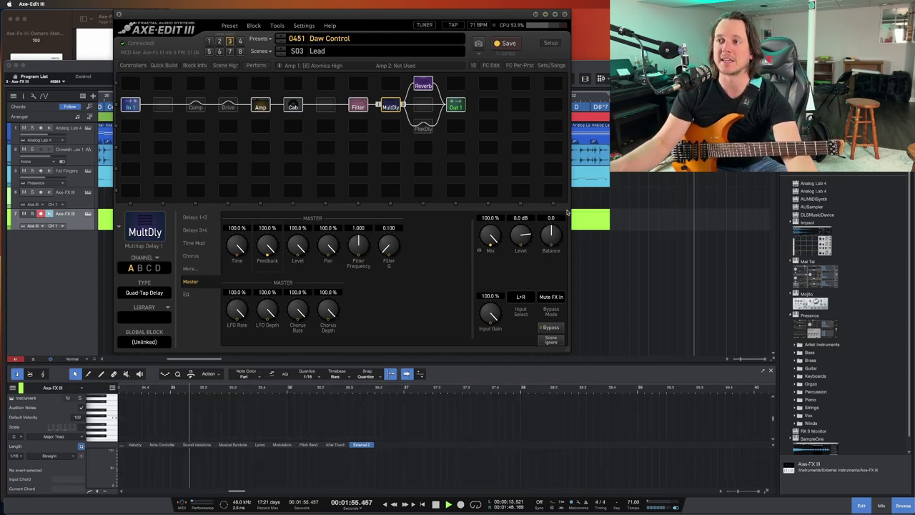
pyautogui.click(630, 279)
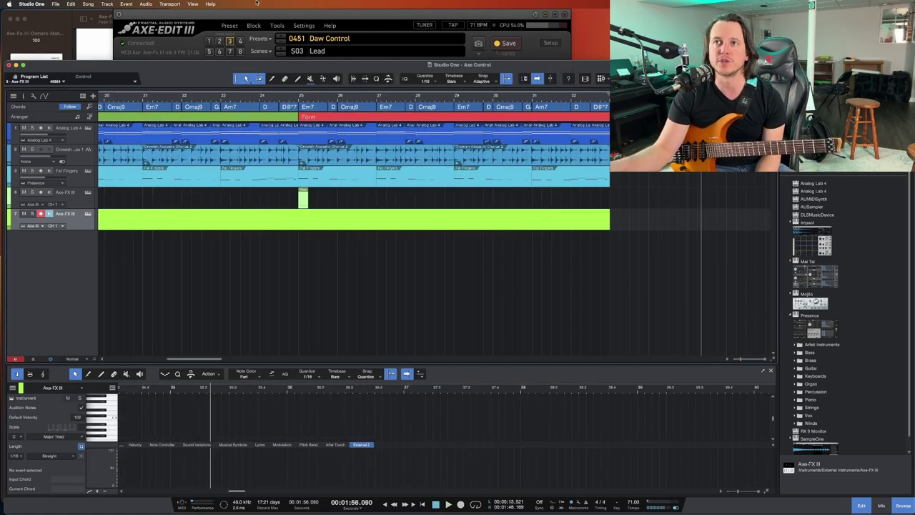
# - Compare the delay's Mix and Feedback in Axe-Edit III with the playback position moved back to between bars 25 and 26 in Studio One
pyautogui.click(221, 17)
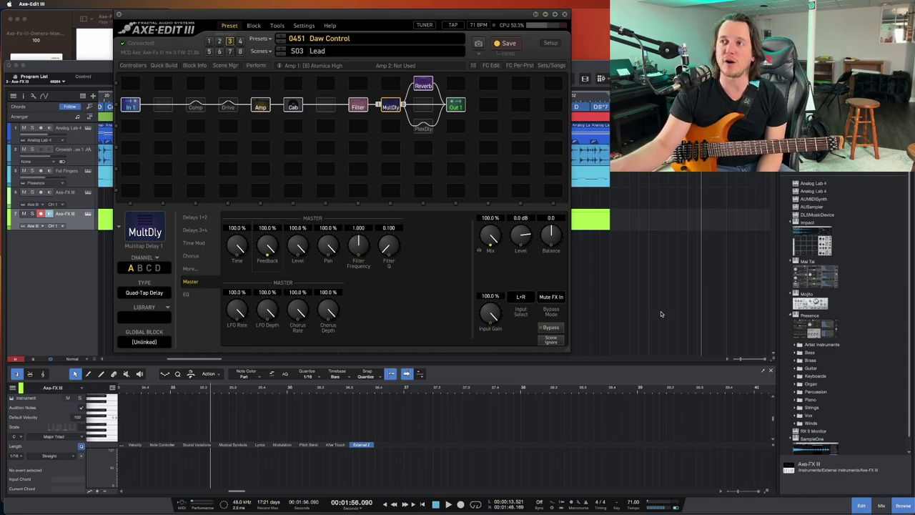
pyautogui.click(680, 286)
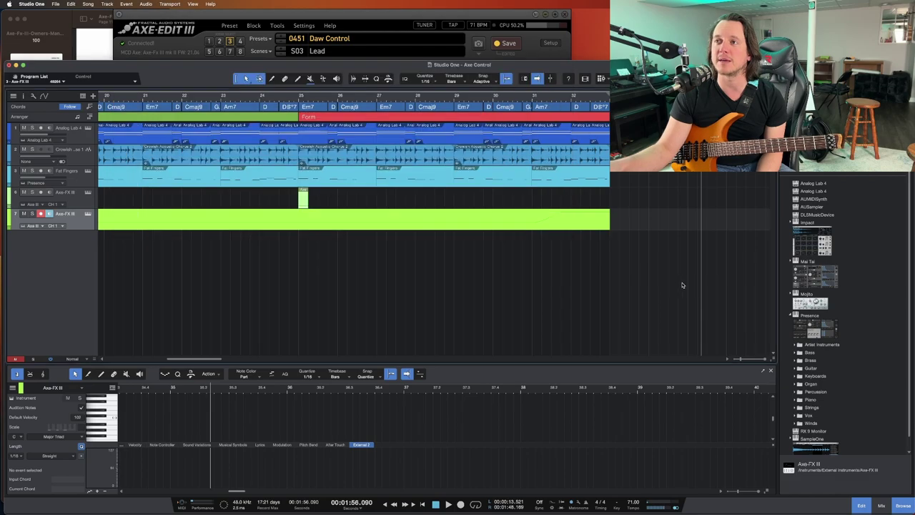
pyautogui.hscroll(-1, 250, 128)
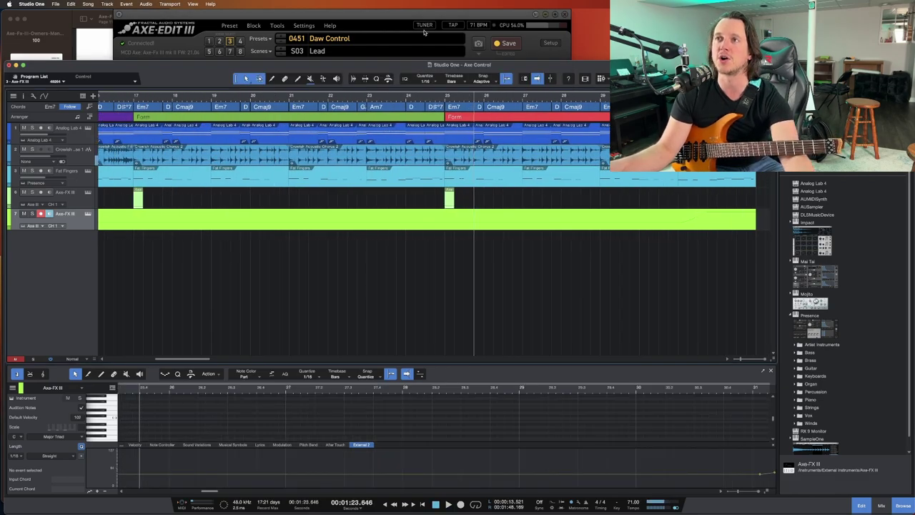
pyautogui.click(391, 16)
pyautogui.press('super+Tab')
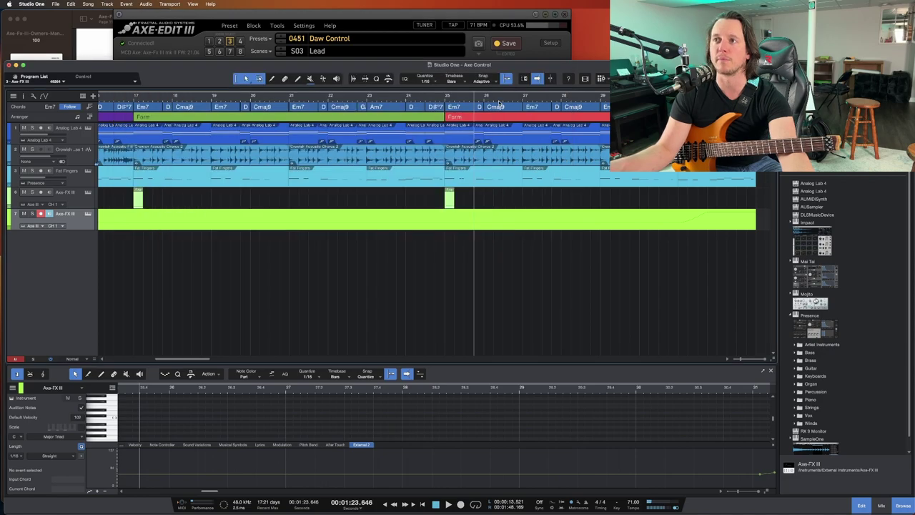
# - Play the song from bar 25 in Studio One and bring up Axe-Edit III to watch the delay's Mix and Feedback
pyautogui.click(442, 97)
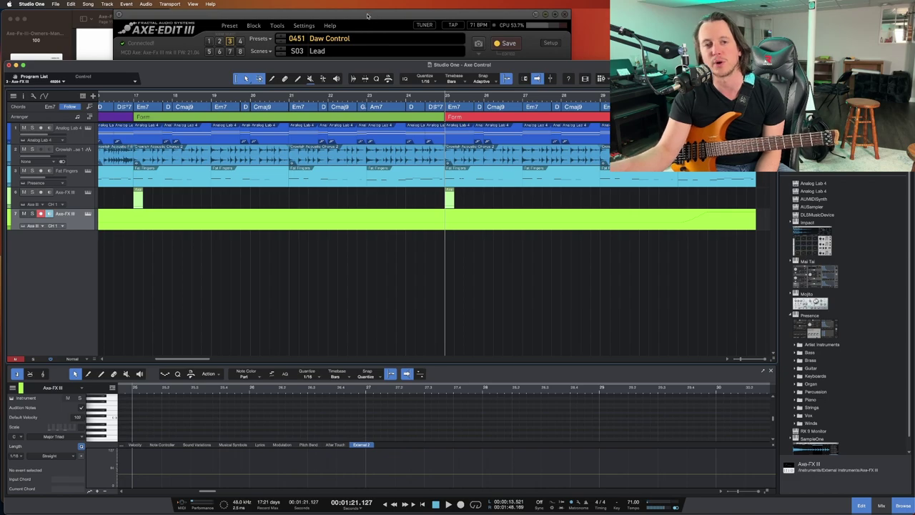
pyautogui.click(367, 16)
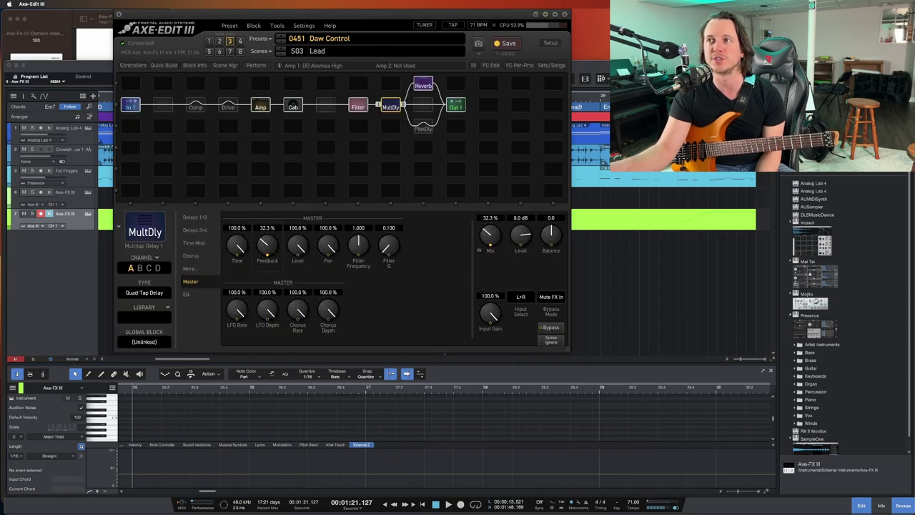
pyautogui.press('super+Tab')
pyautogui.press('space')
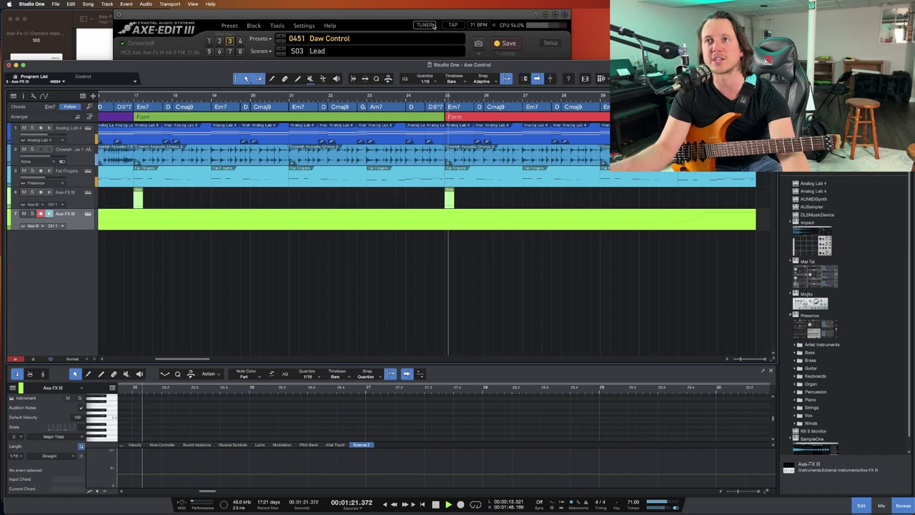
pyautogui.click(399, 20)
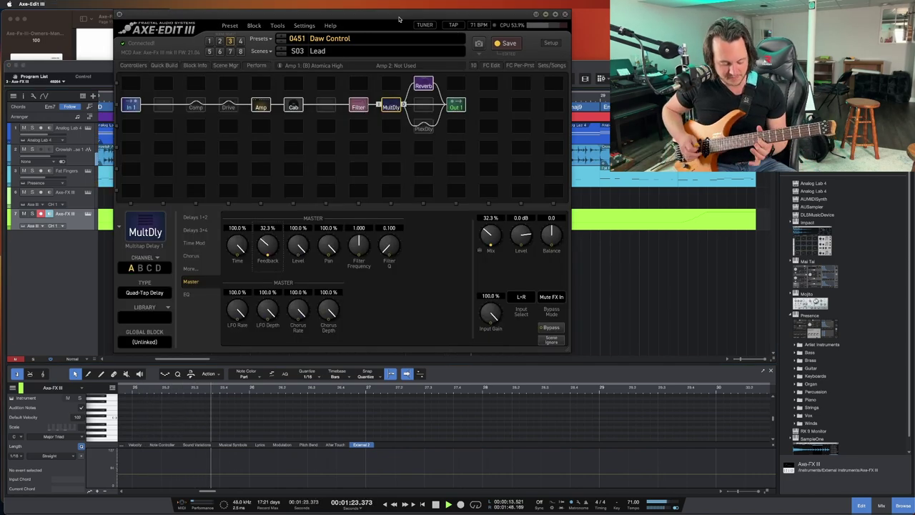